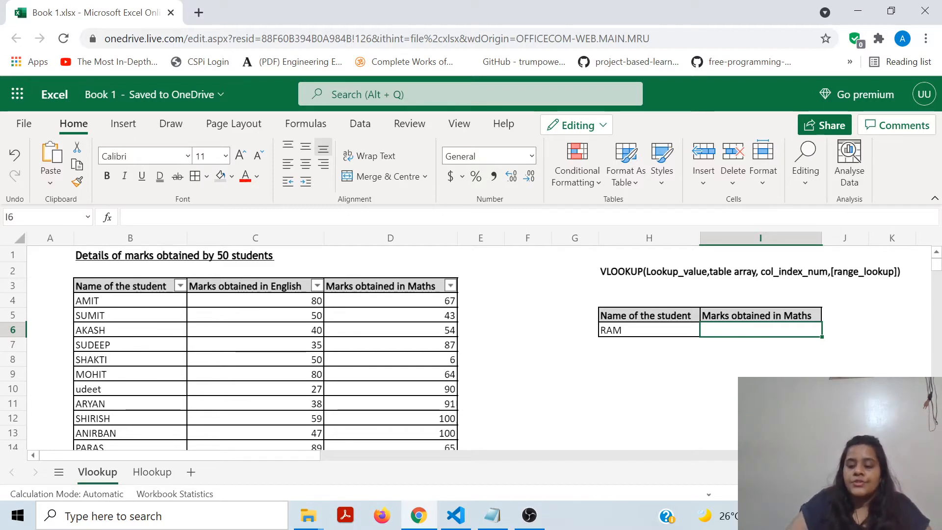
text(=VLOO)
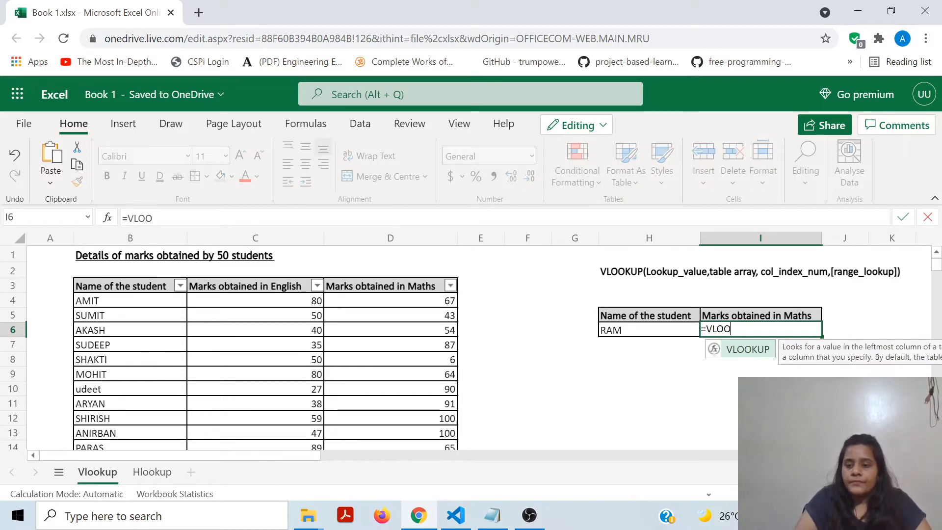
text(LUP)
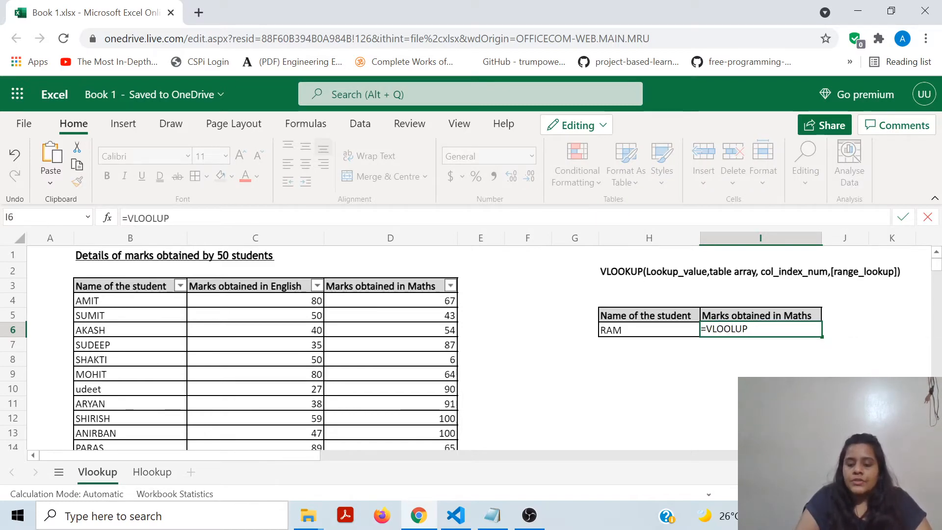
key(Escape)
Start a VLOOKUP formula in cell I6 with H6 as the lookup value
text(=VL)
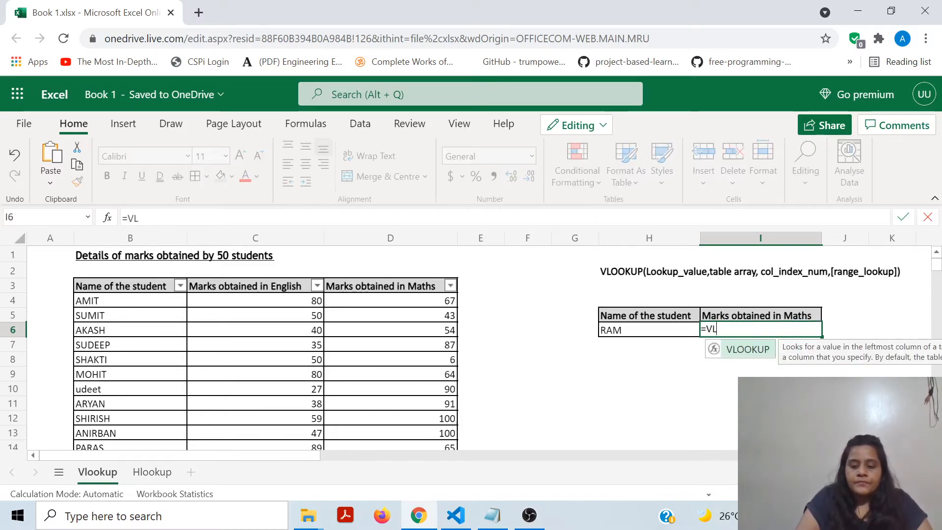
text(OOK)
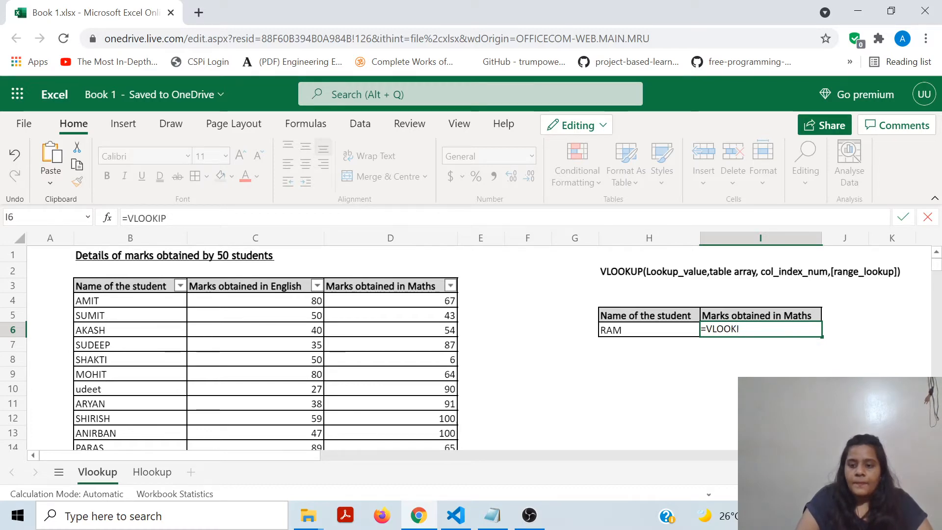
text(UP()
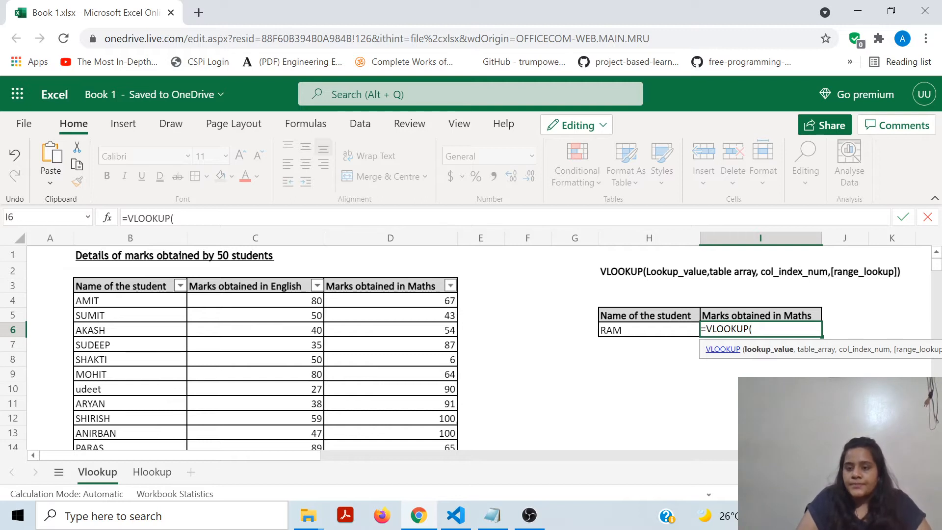
click(649, 330)
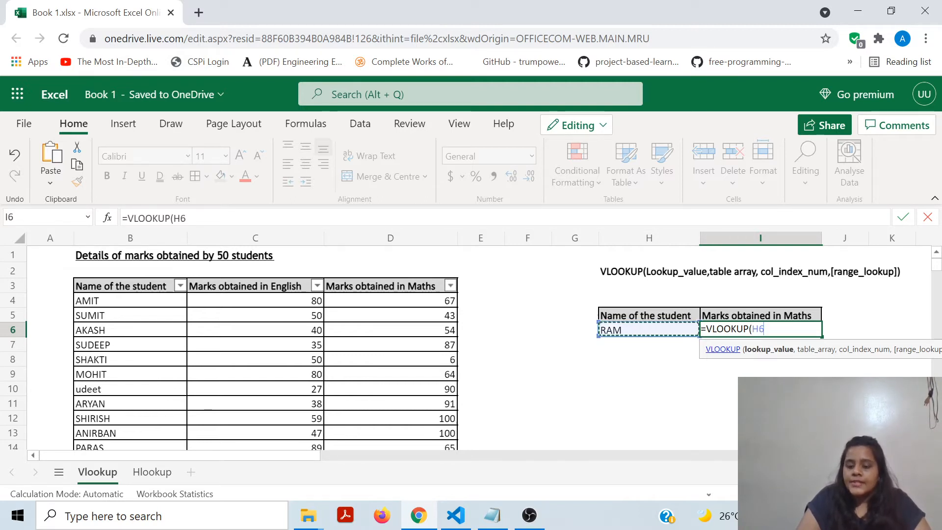
text(,)
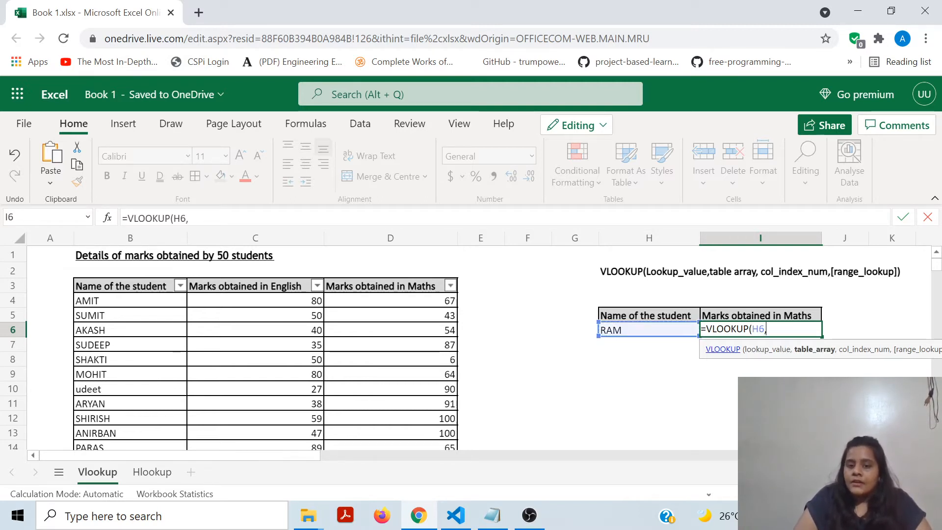
Add the full marks table, B3:D52, as the table array of the VLOOKUP formula
key(Left)
key(ctrl+Left)
key(ctrl+Up)
key(ctrl+Left)
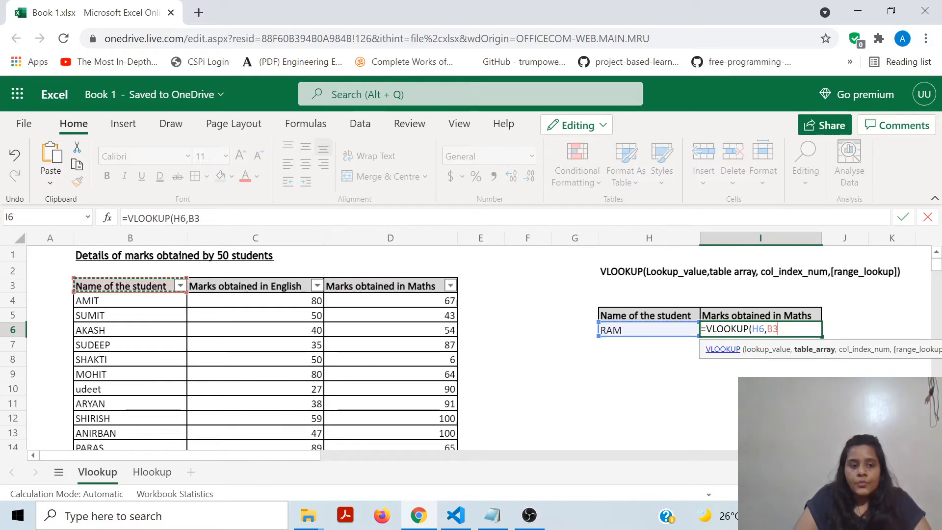
key(ctrl+shift+Right)
key(ctrl+shift+Down)
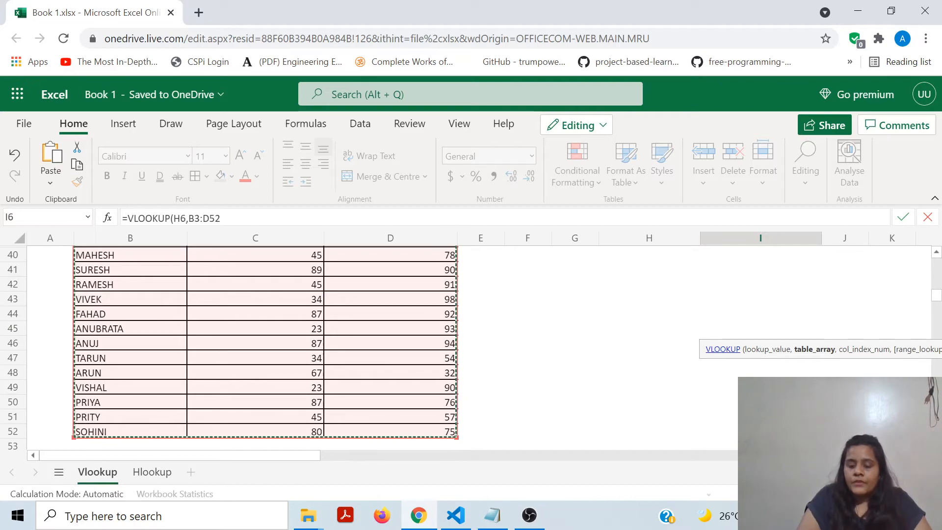
text(,)
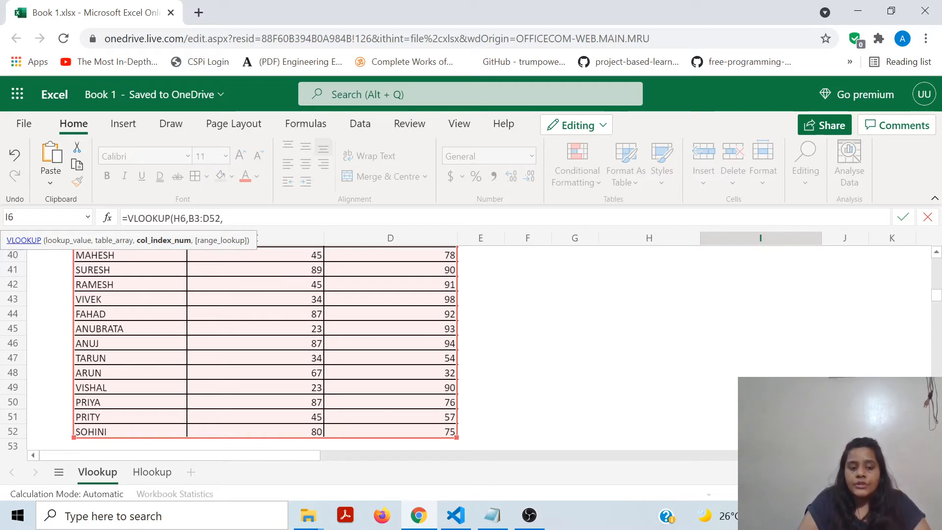
Complete the VLOOKUP formula with column index 3 and range lookup FALSE, and enter it in I6
text(3)
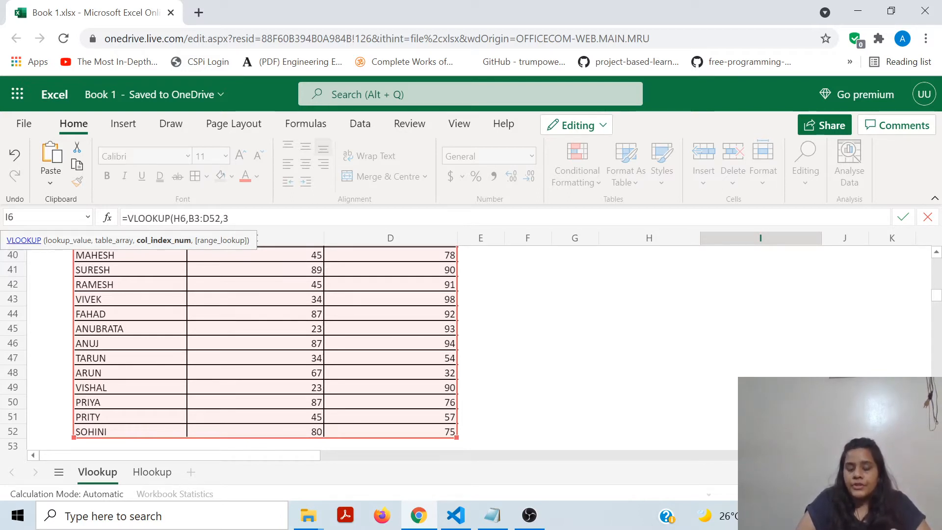
text(,)
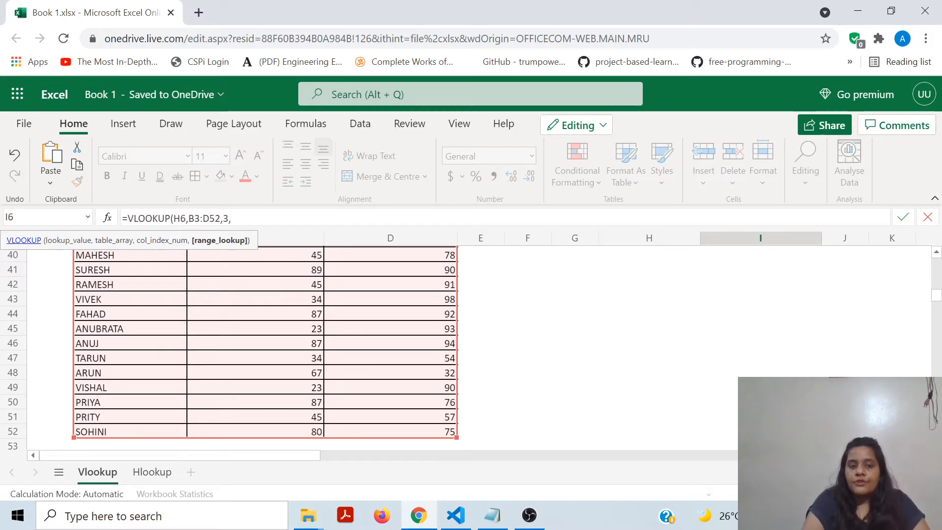
text(FALSE)
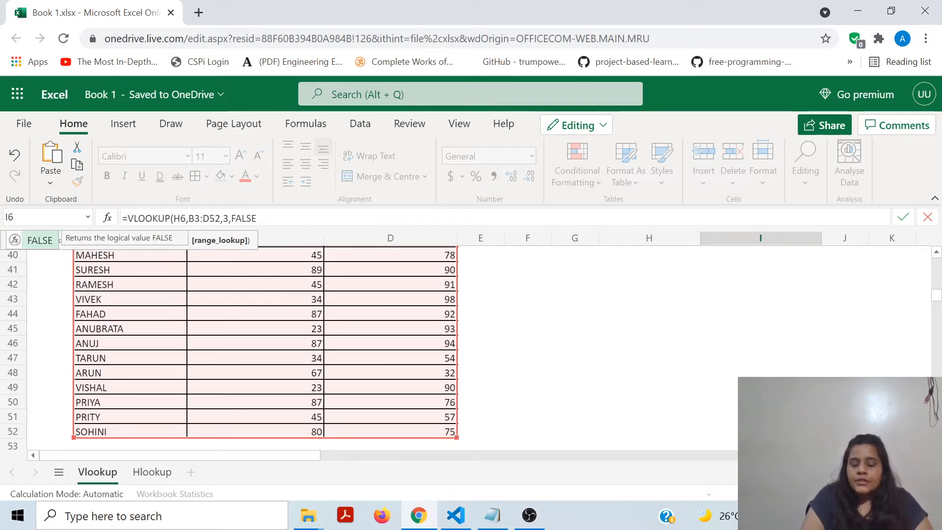
text())
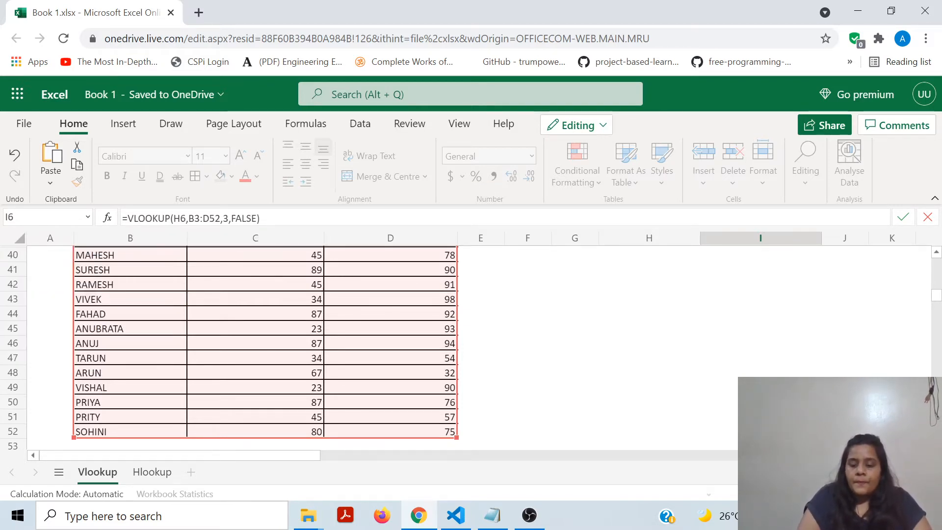
key(ctrl+Return)
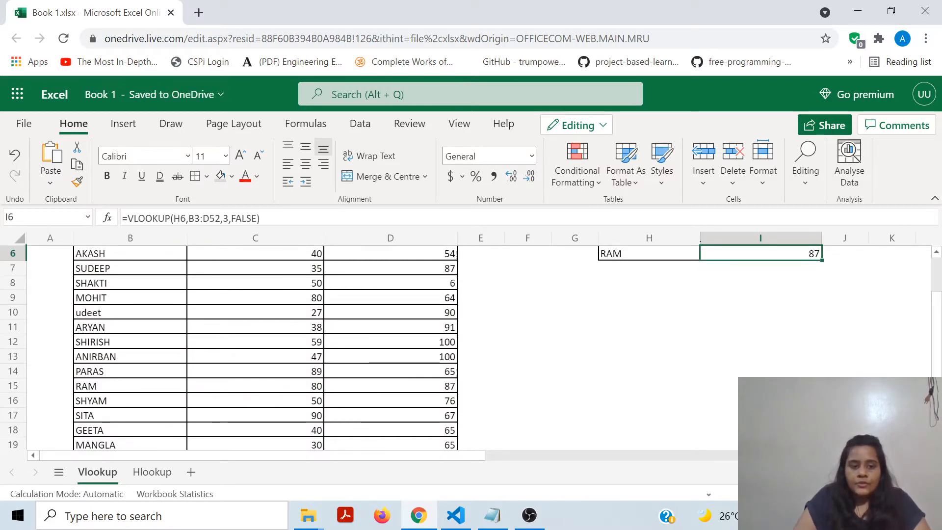
Highlight row 15 to check the looked-up student's marks, and return to the start of the sheet
click(14, 388)
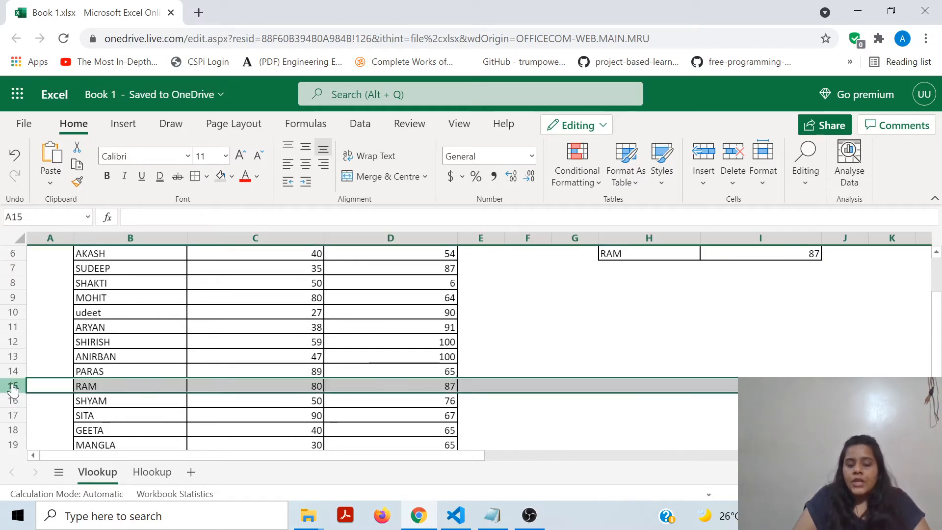
click(779, 342)
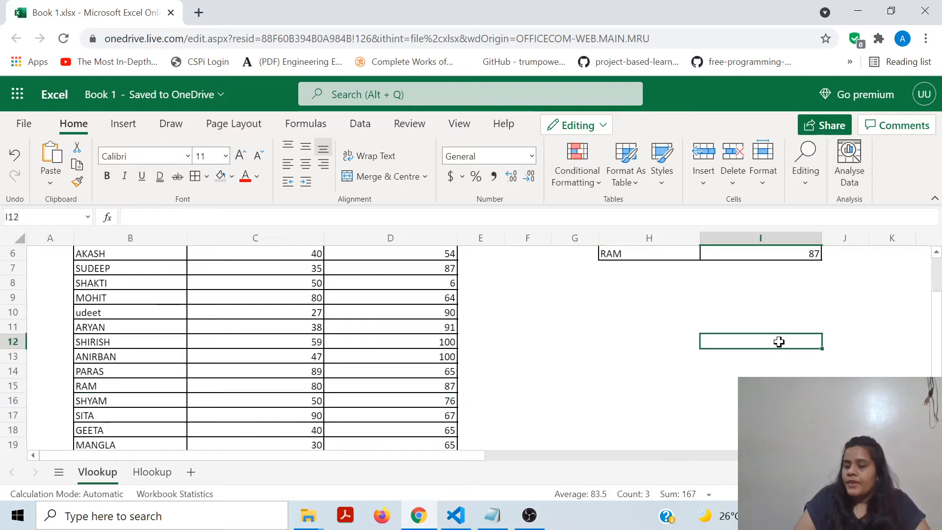
key(ctrl+Up)
key(Up)
scroll(779, 342, up, 1)
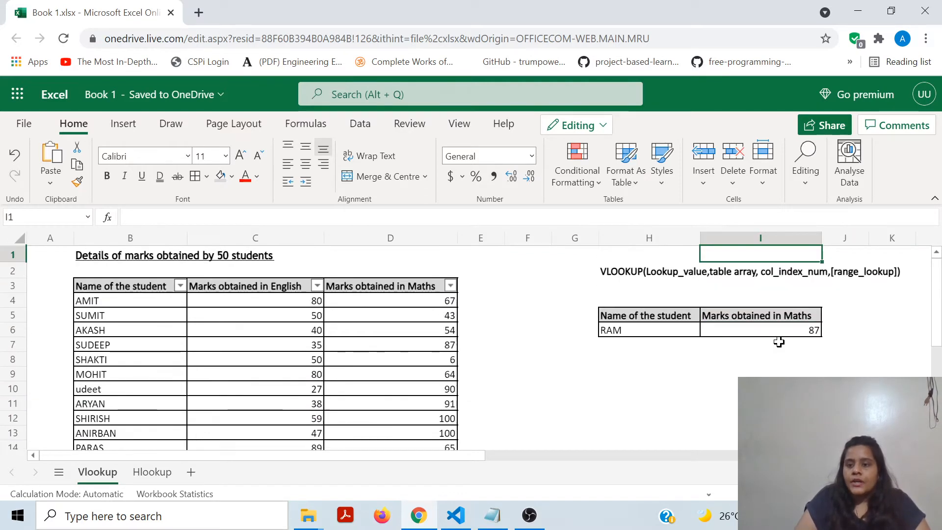
Open the formula in I6 and examine its lookup value, table array and column index arguments in turn
key(Down)
key(F2)
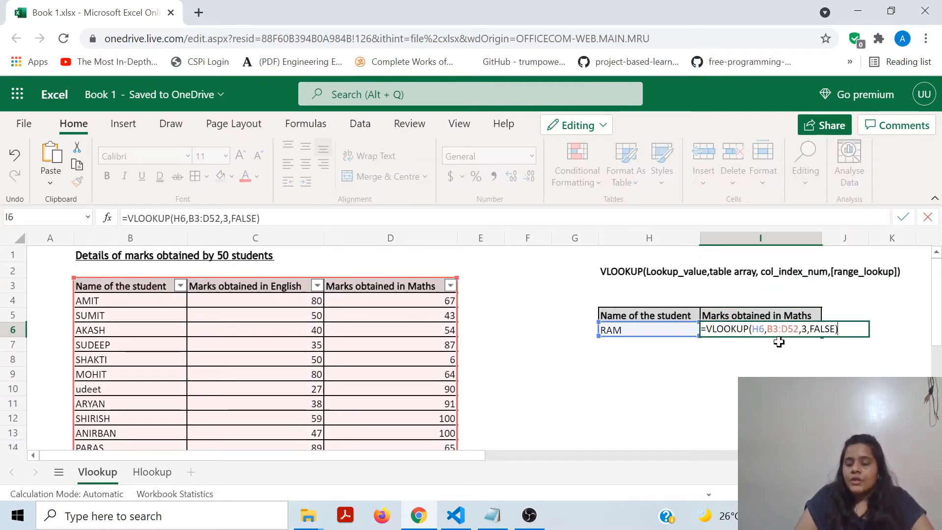
drag(752, 329, 767, 329)
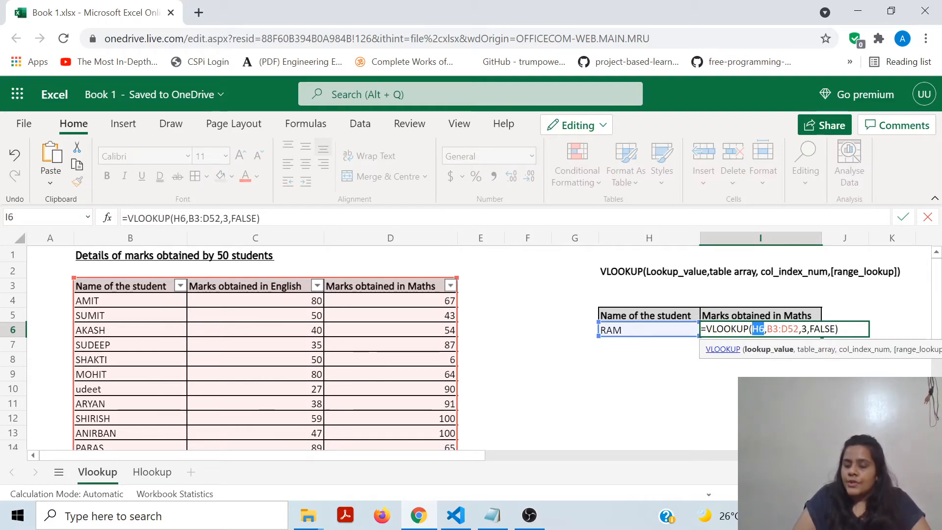
drag(767, 329, 799, 329)
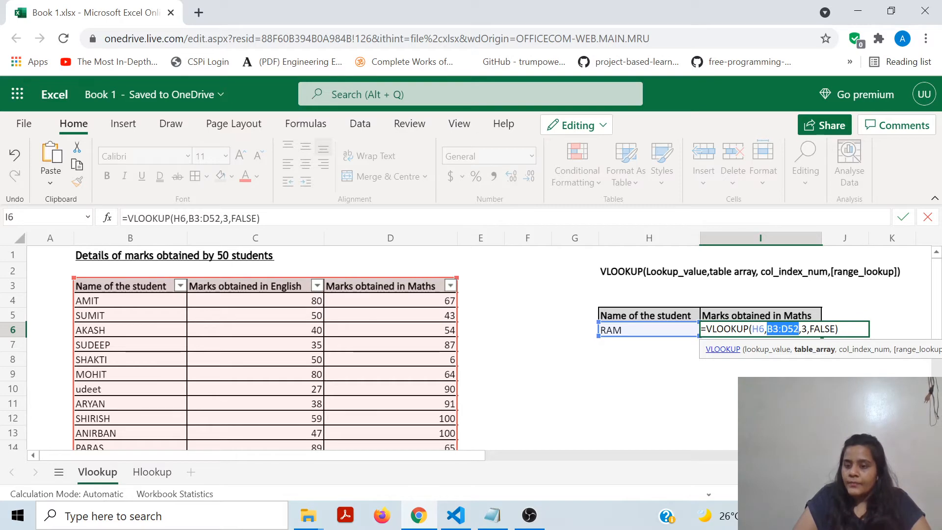
drag(807, 329, 799, 329)
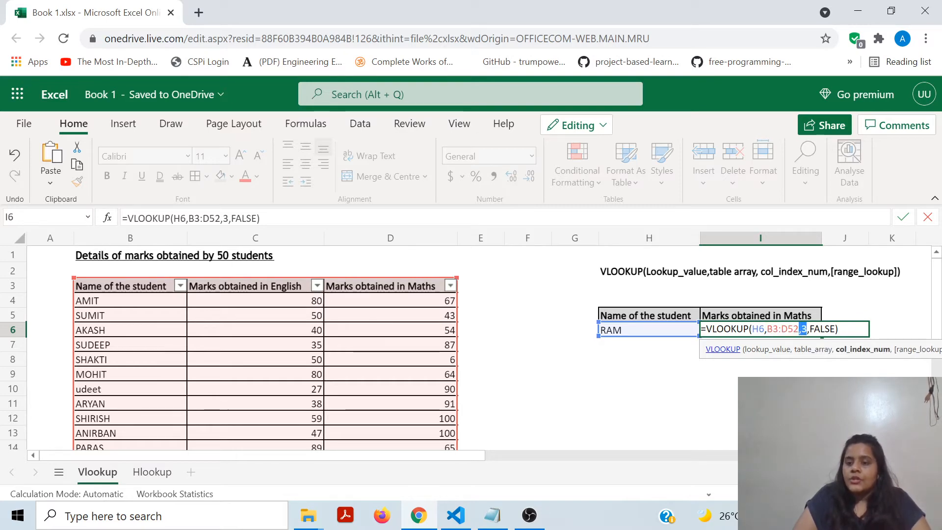
click(800, 329)
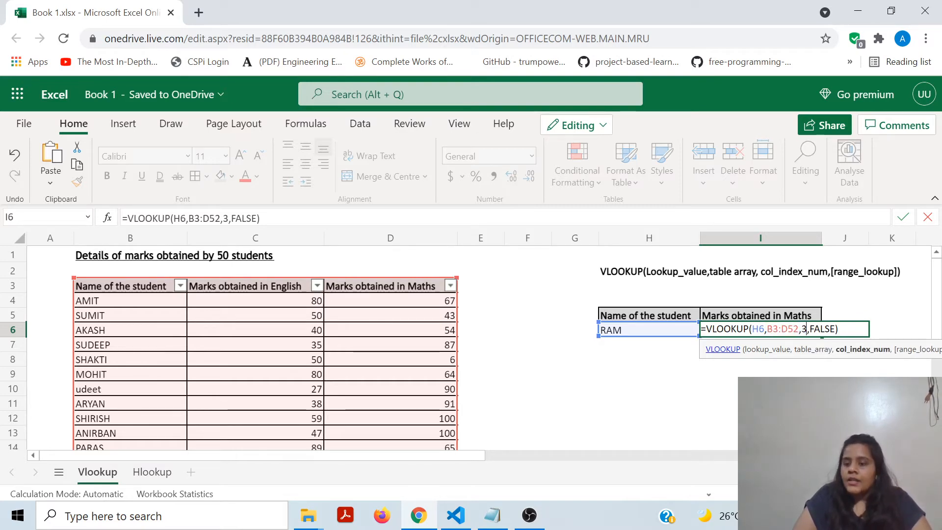
Try column index 4 in the VLOOKUP formula in I6 and reselect the cell
drag(807, 330, 802, 329)
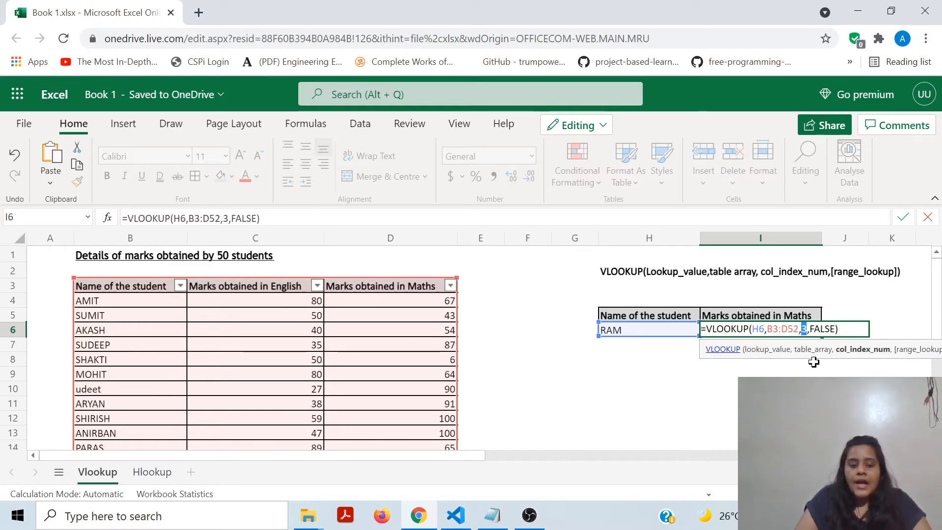
text(4)
key(Return)
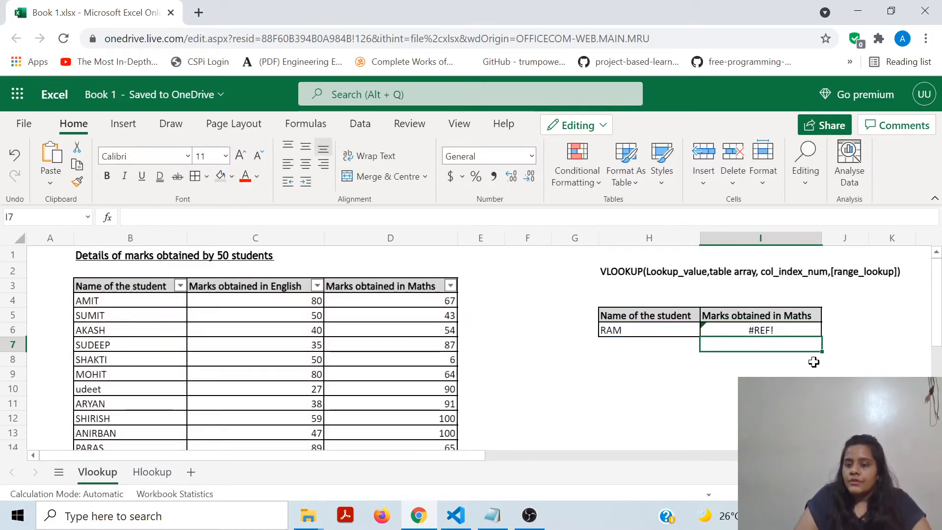
key(Up)
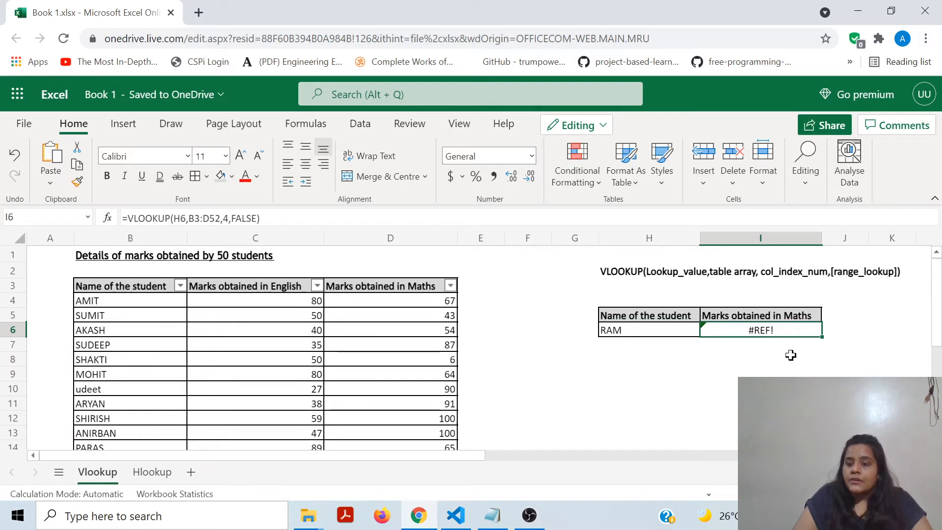
Set the column index of the VLOOKUP formula in I6 back to 3
double_click(809, 331)
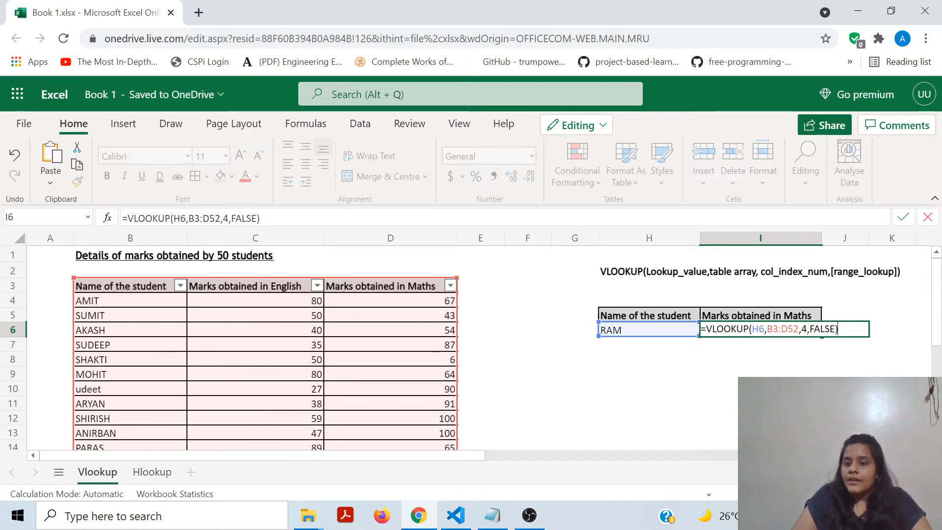
drag(802, 329, 810, 330)
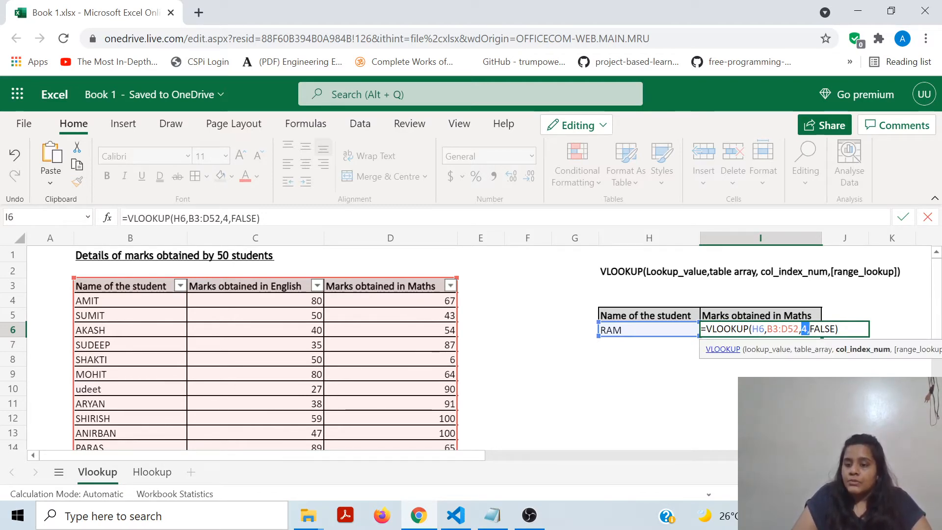
click(810, 330)
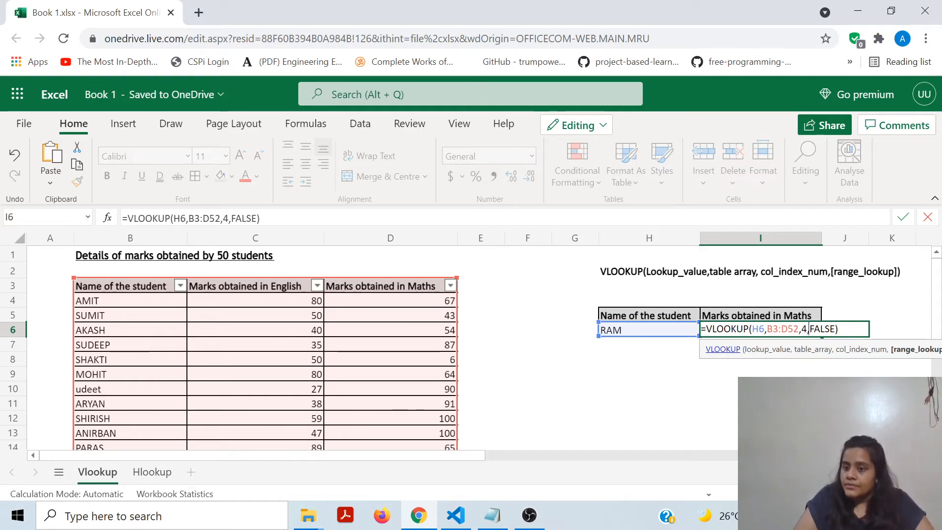
click(807, 330)
key(BackSpace)
text(3)
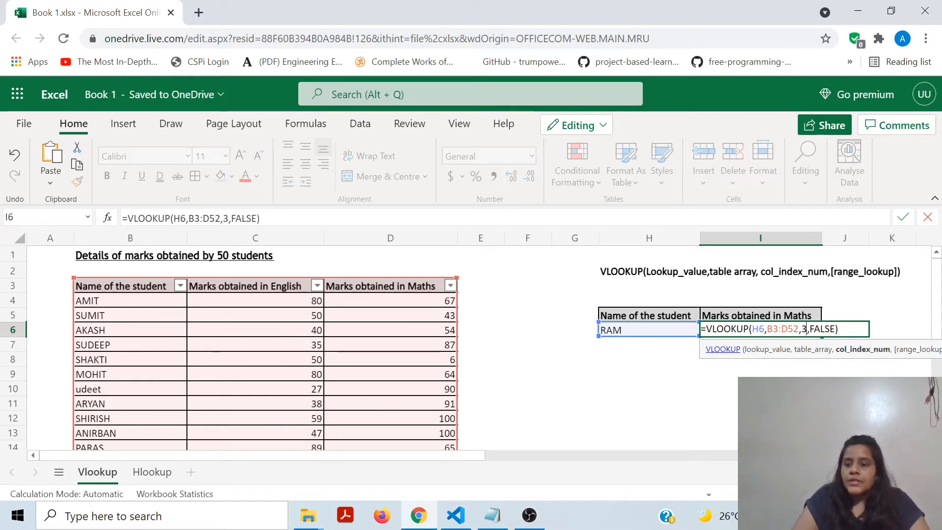
key(Return)
click(760, 329)
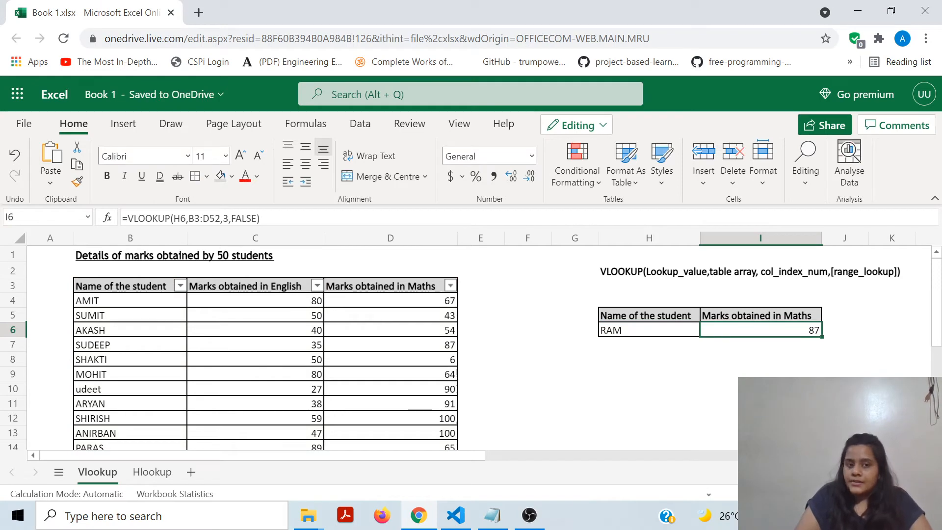
Examine the FALSE range lookup argument of the formula in I6 and leave the formula as it is
double_click(761, 330)
key(Left)
key(shift+Left)
key(shift+Left)
key(shift+Left)
key(shift+Left)
key(shift+Left)
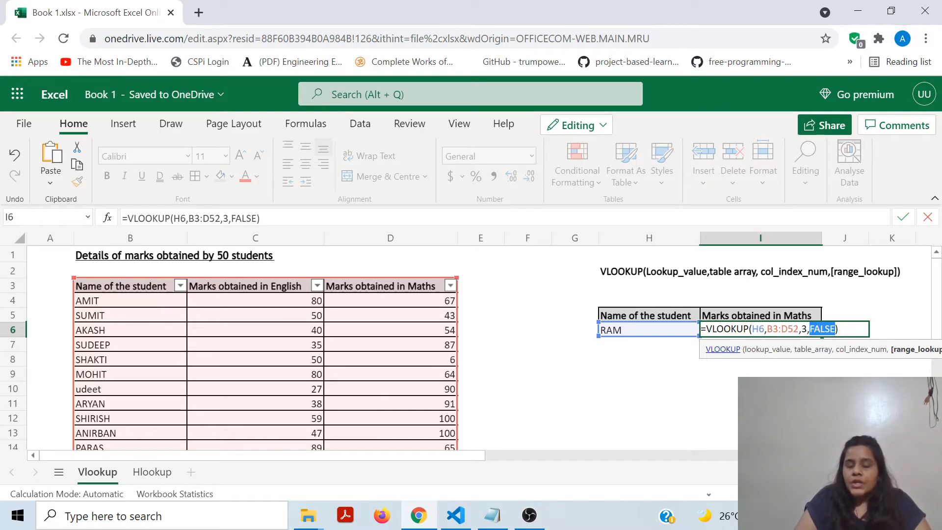
key(Return)
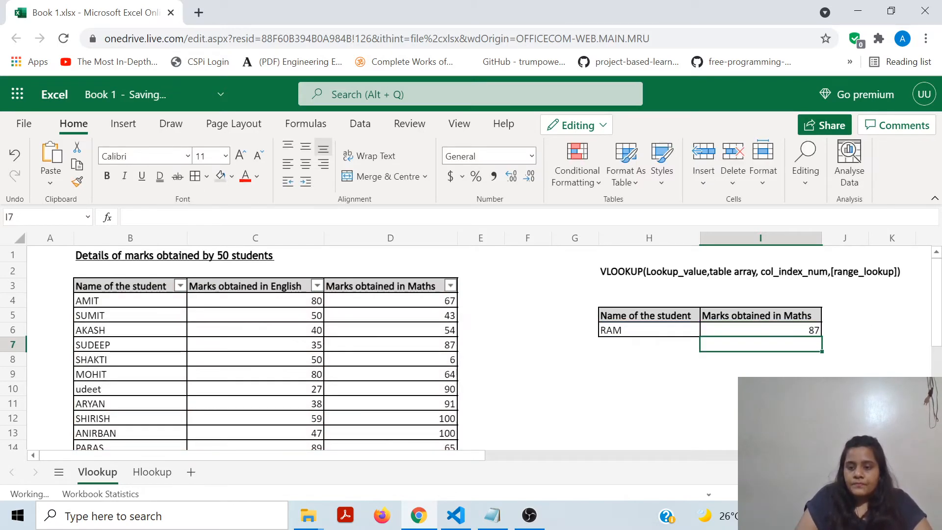
Append a comma to the student name in the lookup cell H6
key(Up)
key(Left)
key(F2)
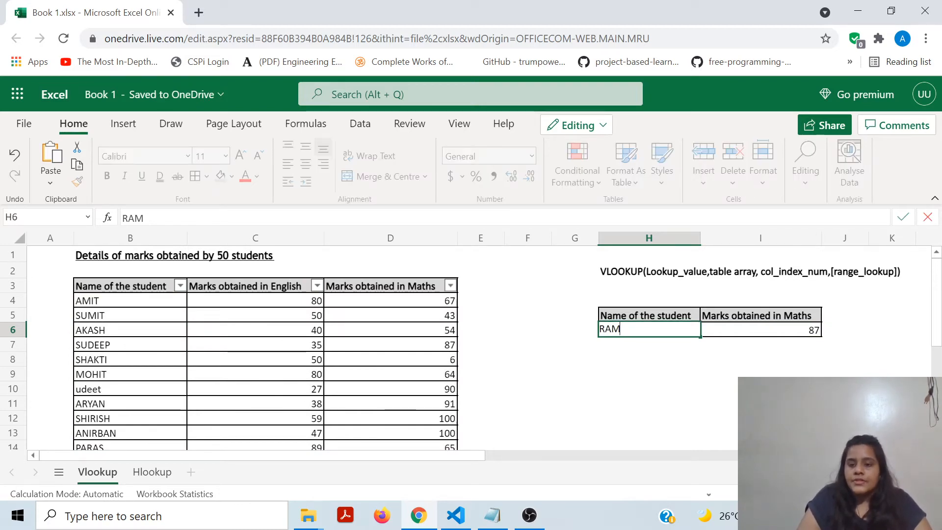
key(Return)
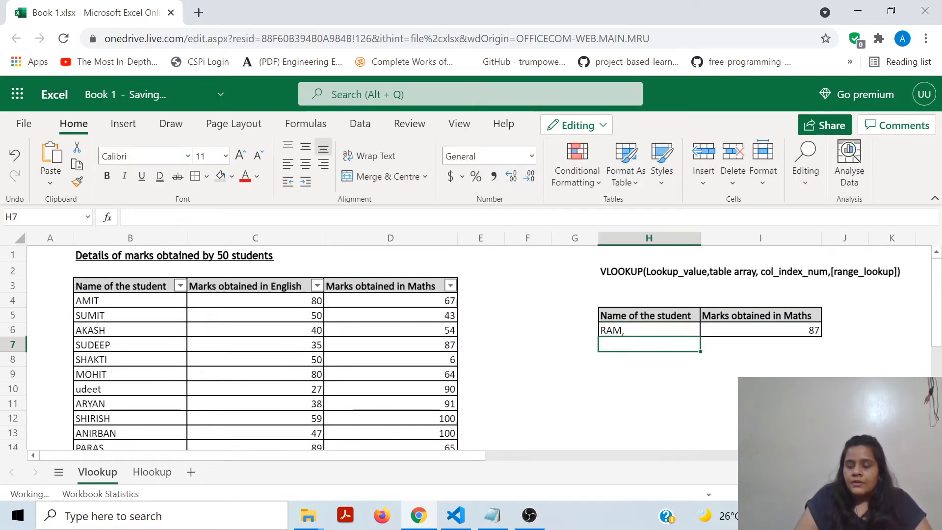
Re-evaluate the unchanged VLOOKUP formula in I6 and compare its result with the altered student name in H6
key(Up)
key(Right)
key(F2)
key(Return)
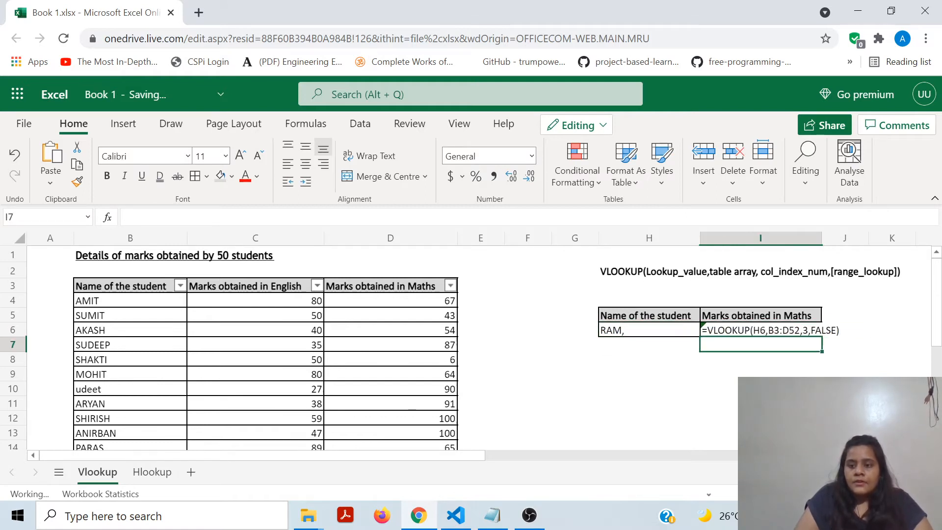
key(Up)
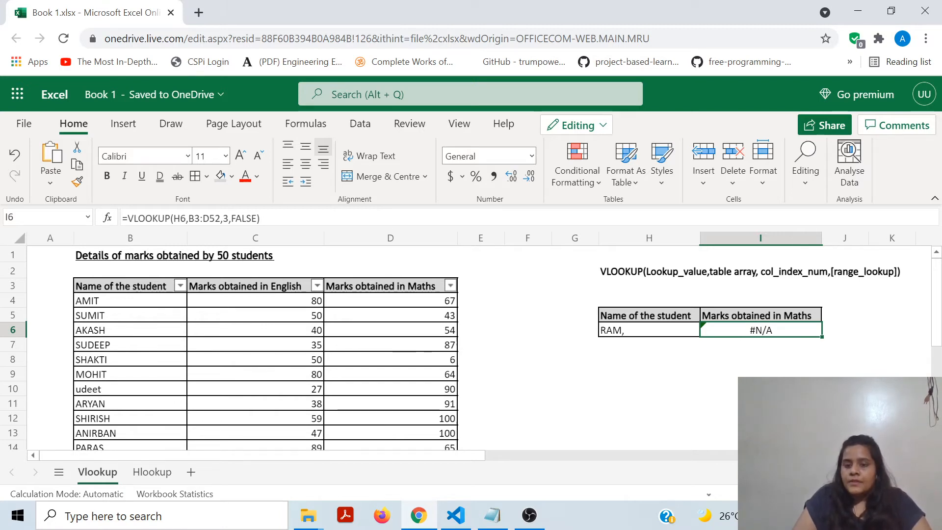
key(Left)
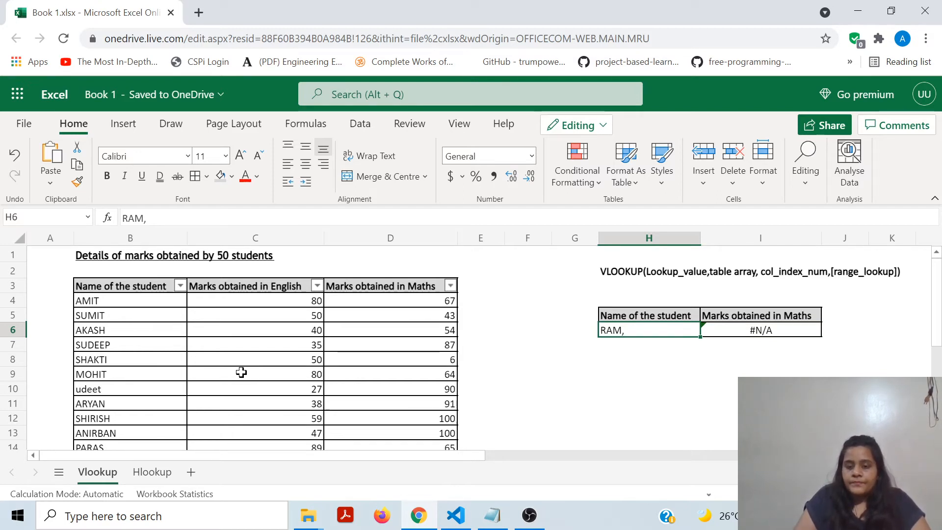
key(Return)
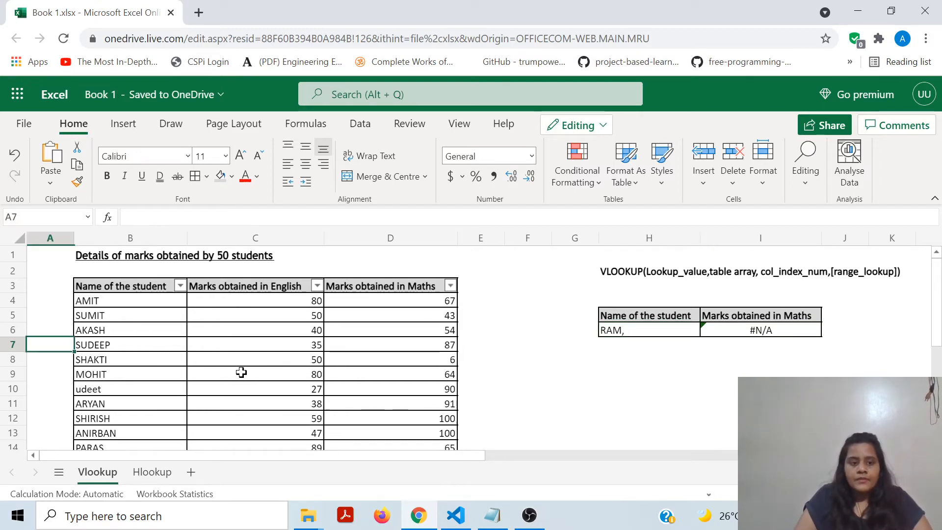
Set the range lookup argument of the VLOOKUP formula in I6 to TRUE and reselect the cell
click(731, 331)
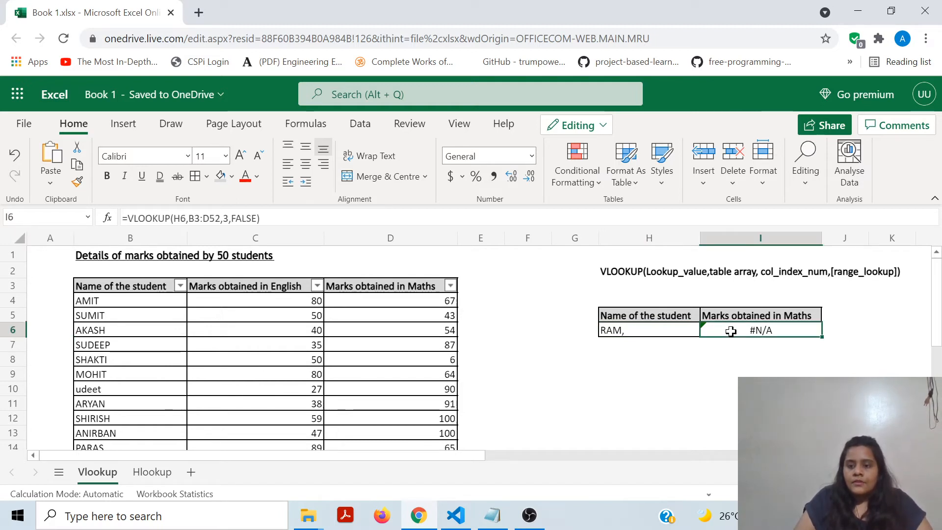
double_click(731, 332)
click(835, 329)
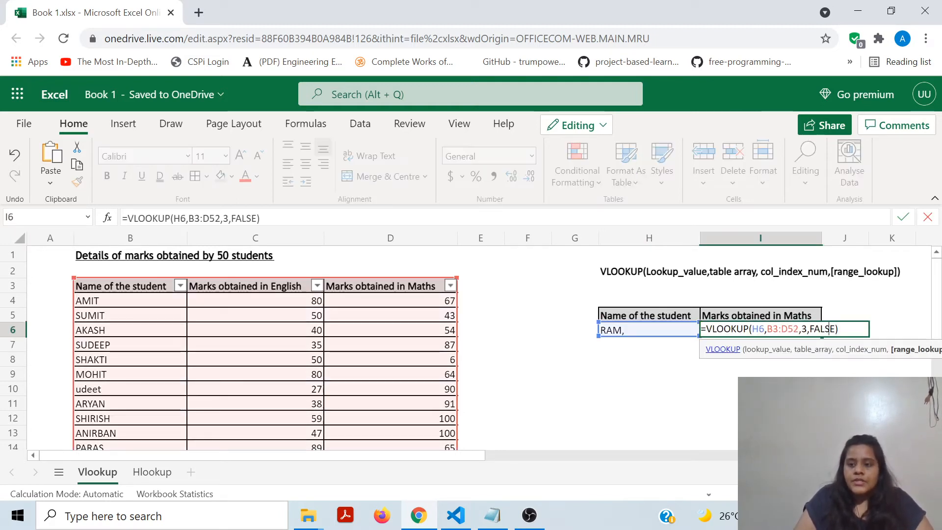
key(BackSpace)
key(BackSpace)
key(BackSpace)
key(BackSpace)
key(BackSpace)
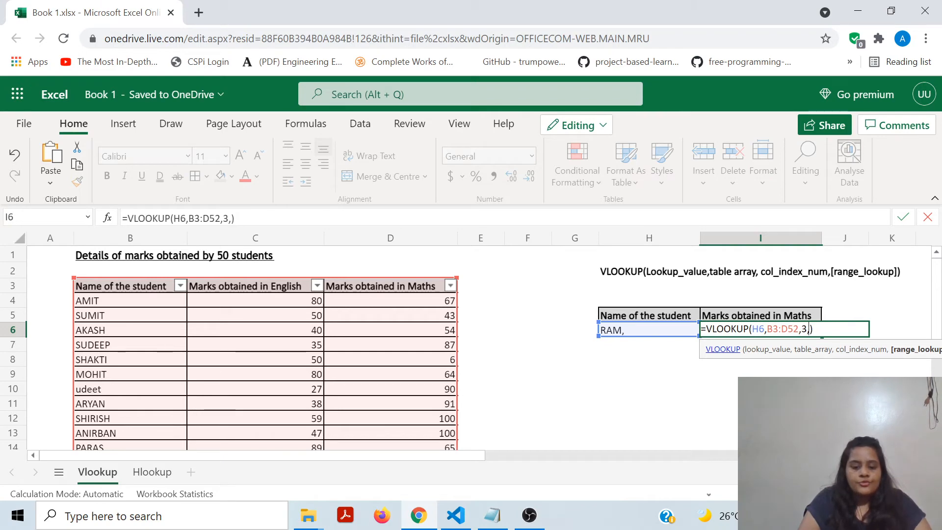
text(TRUE)
key(Return)
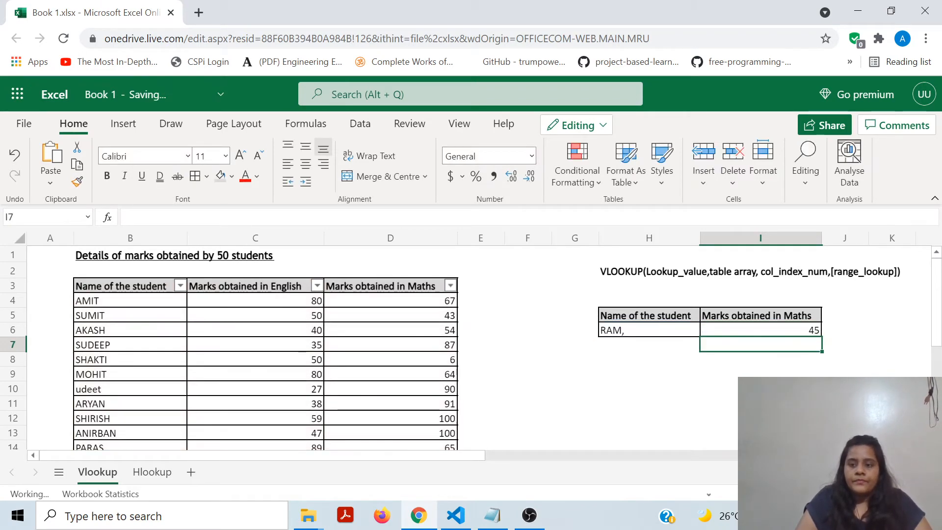
key(Up)
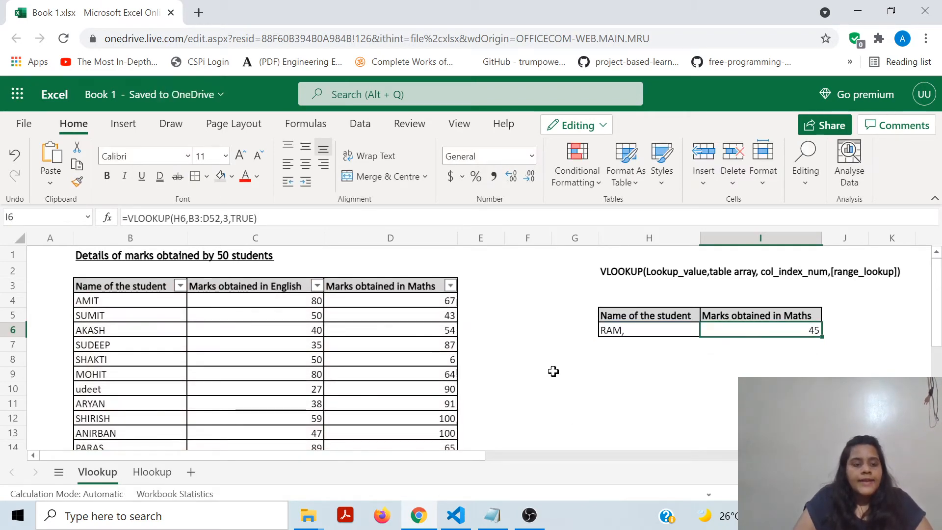
Search the sheet for 45, step through the matches, and compare the Maths match in the table with the lookup result
scroll(503, 360, down, 2)
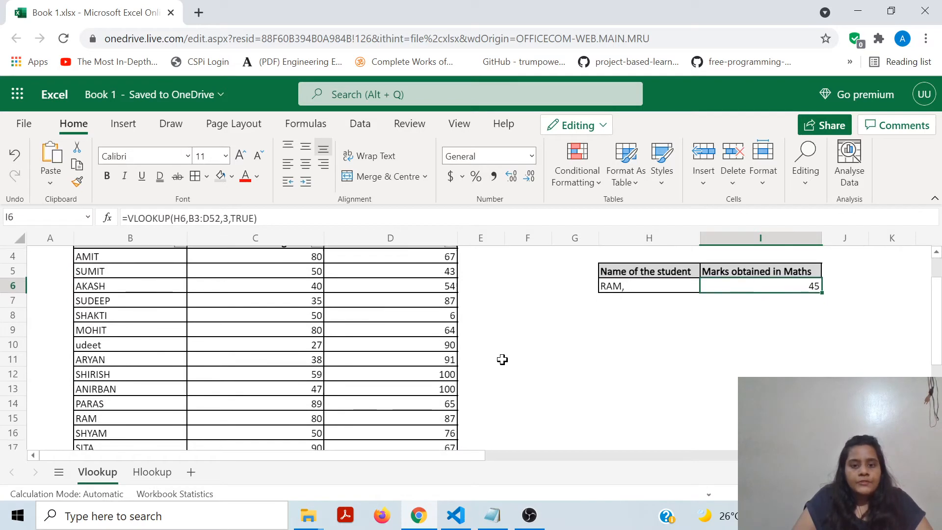
scroll(503, 360, up, 2)
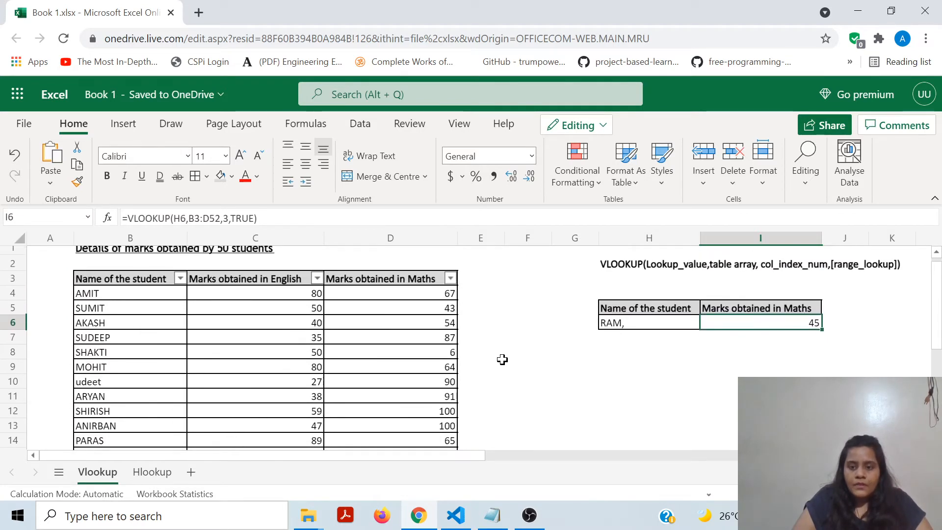
click(401, 310)
key(ctrl+space)
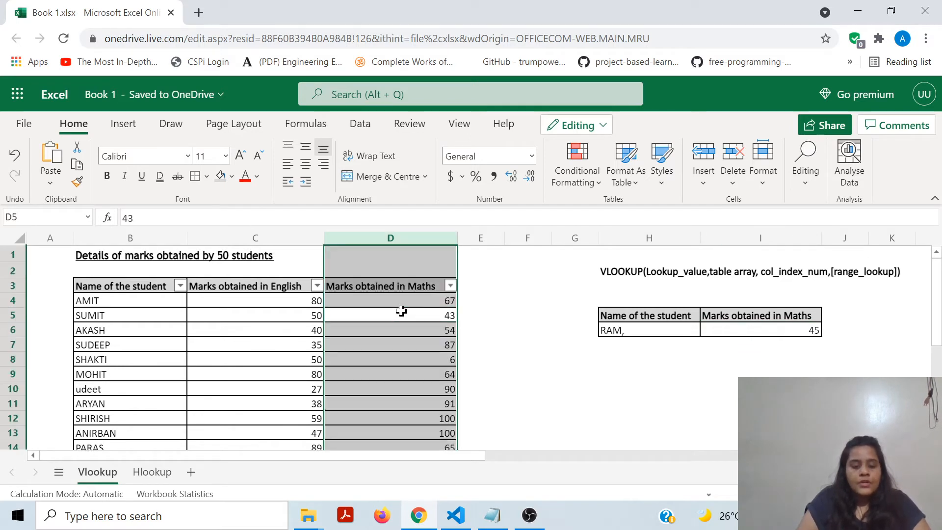
key(ctrl+f)
text(45)
key(Return)
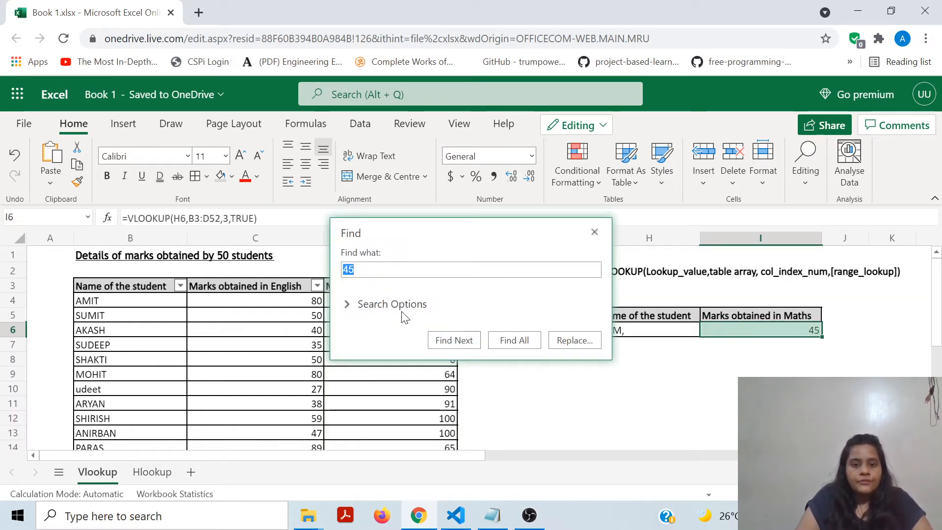
key(Return)
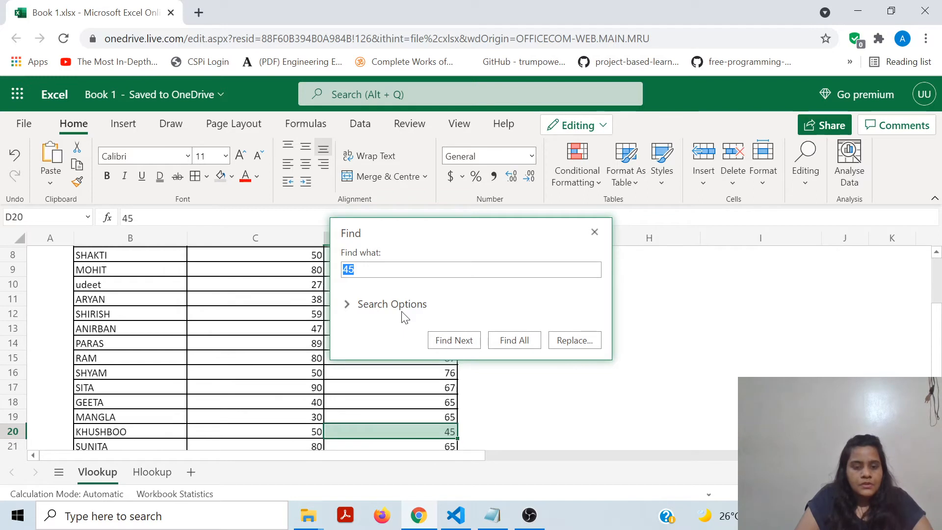
key(Return)
key(Return)
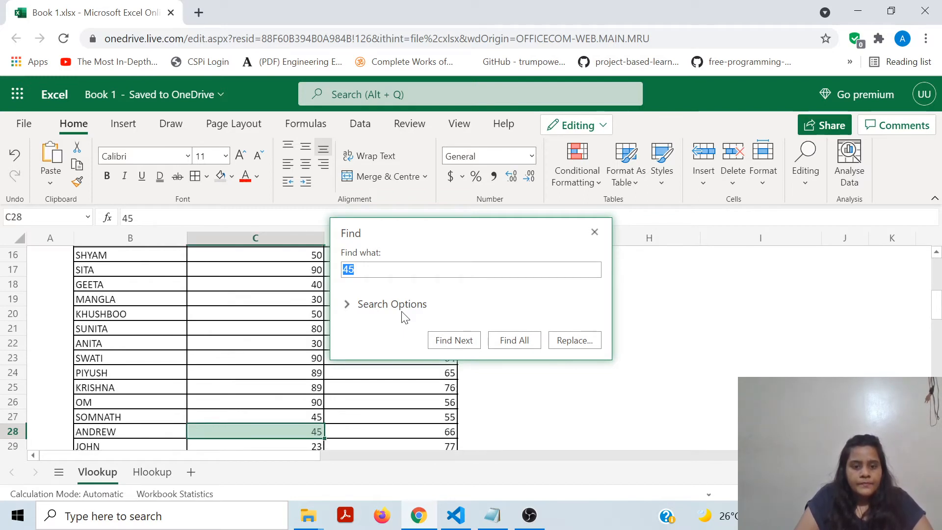
key(Return)
key(Return)
key(Return)
key(Return)
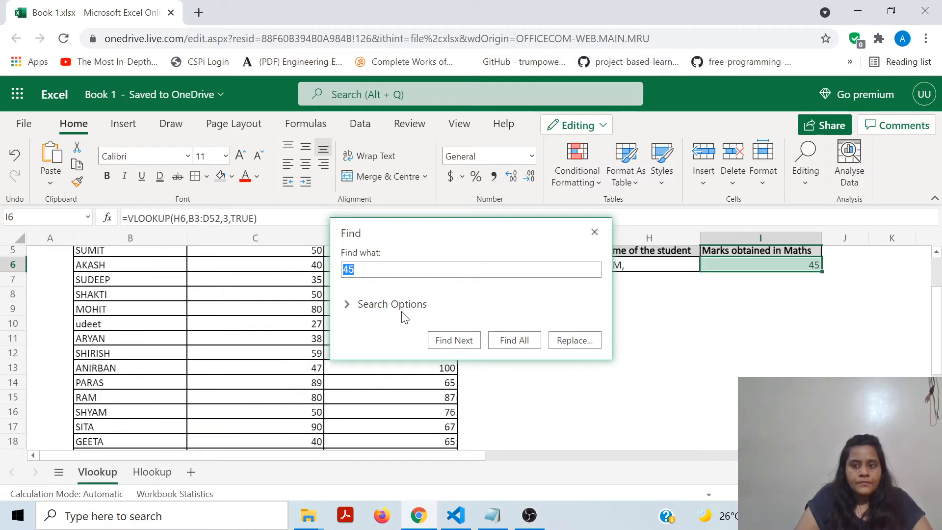
key(Return)
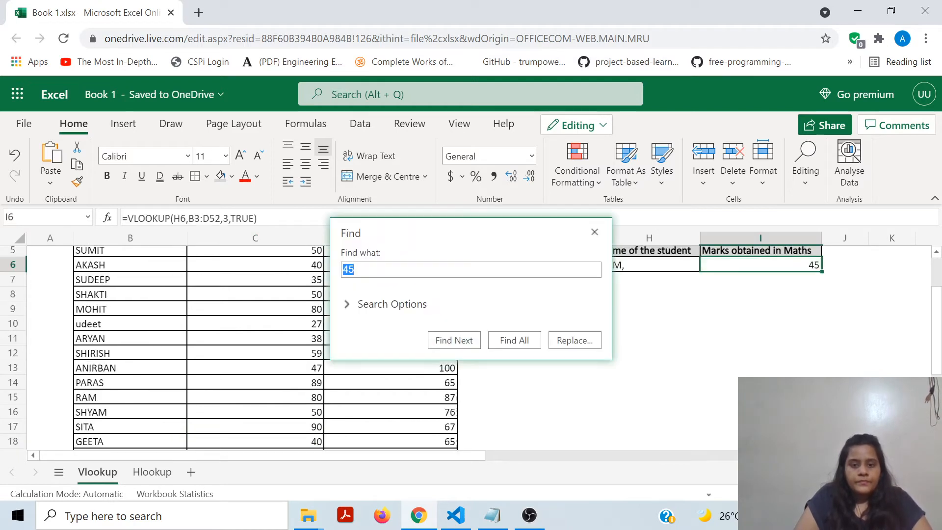
key(Escape)
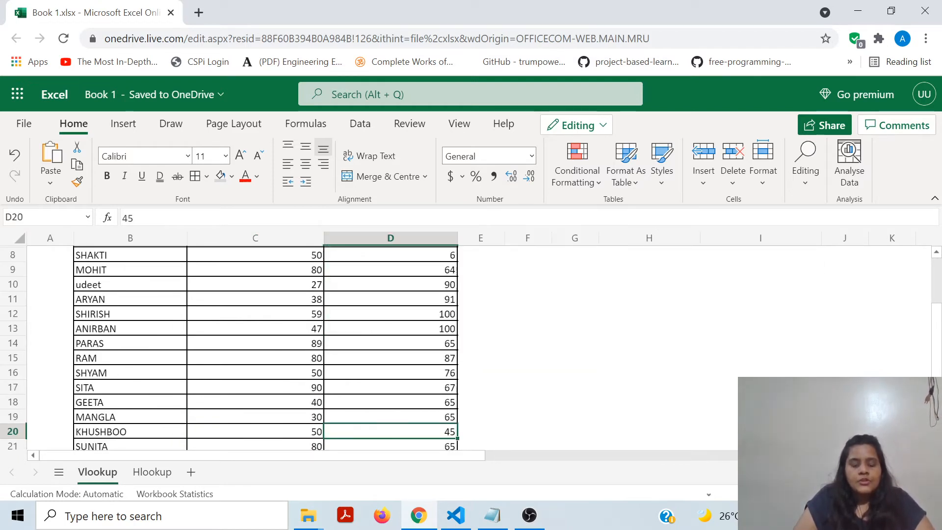
scroll(479, 348, up, 2)
scroll(479, 347, down, 2)
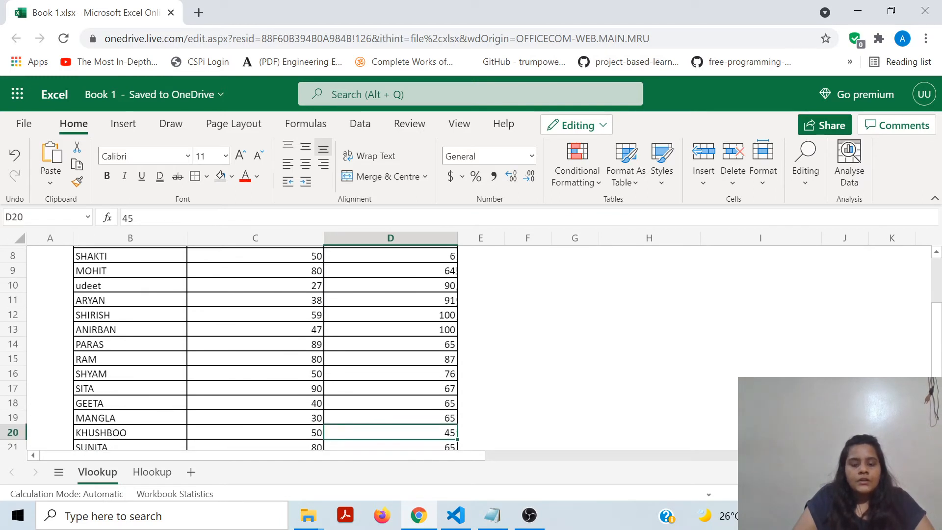
scroll(479, 348, up, 2)
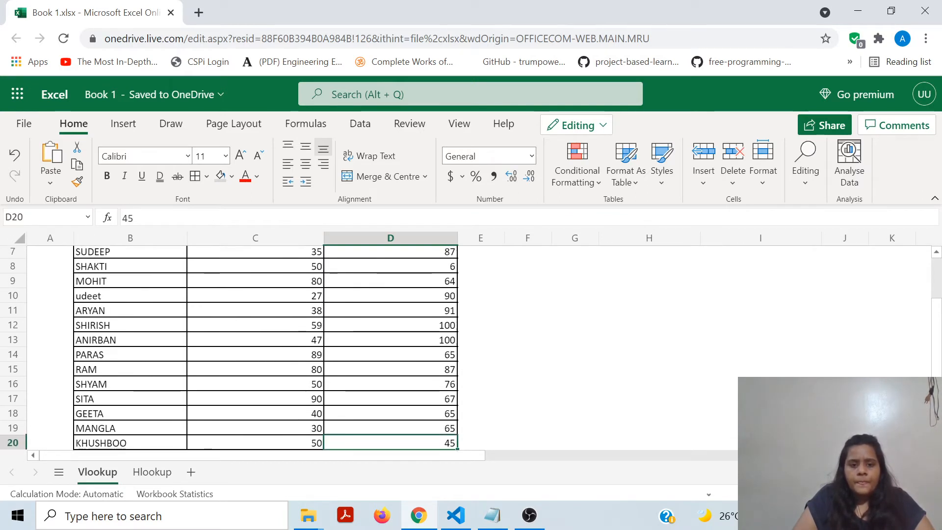
scroll(479, 348, up, 1)
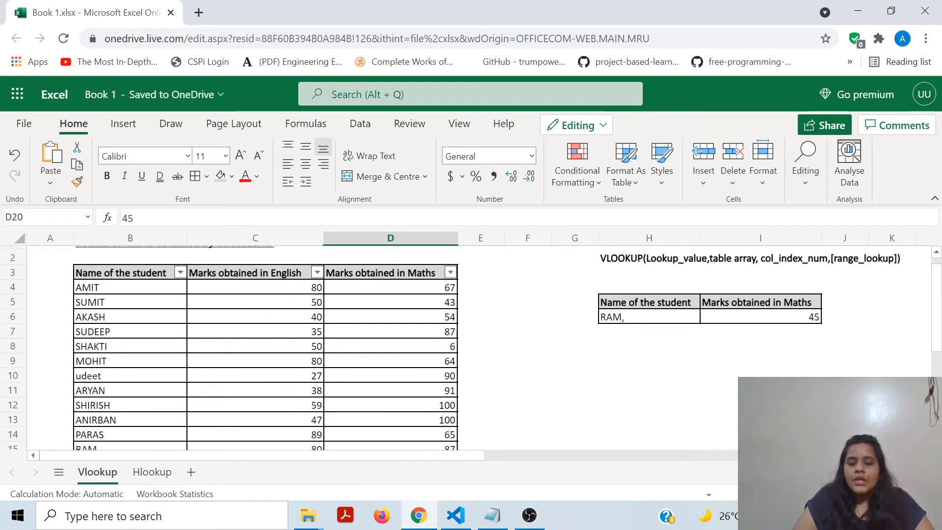
Examine the lookup name in H6 and the TRUE range lookup argument in I6, leaving the formula as it is
click(800, 325)
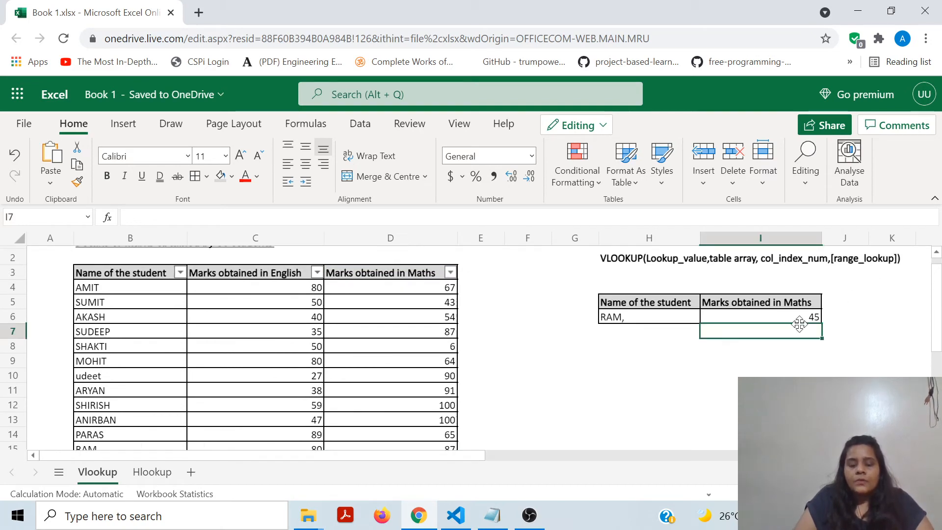
key(Up)
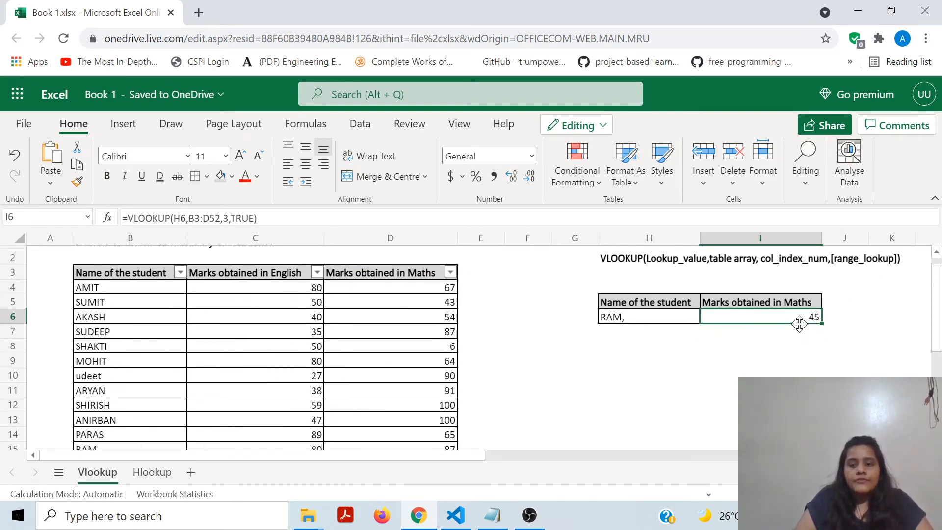
key(Left)
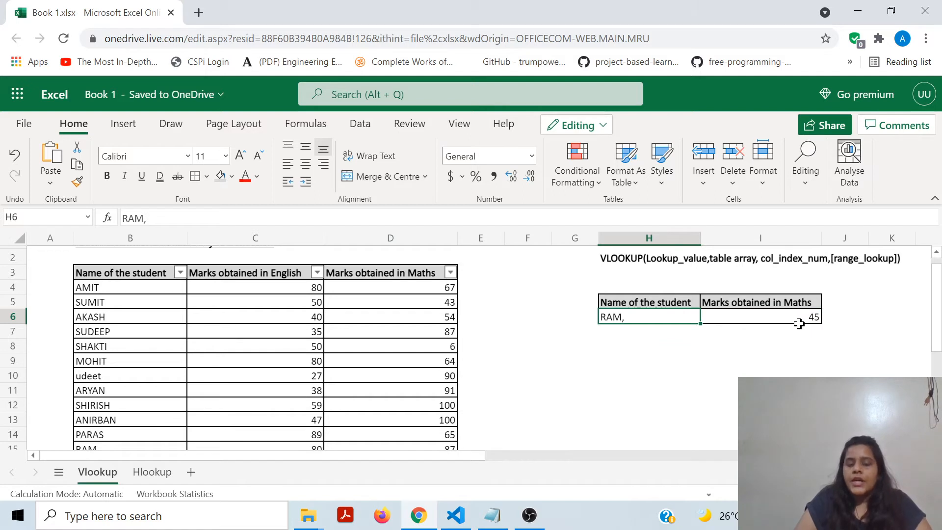
key(Right)
key(F2)
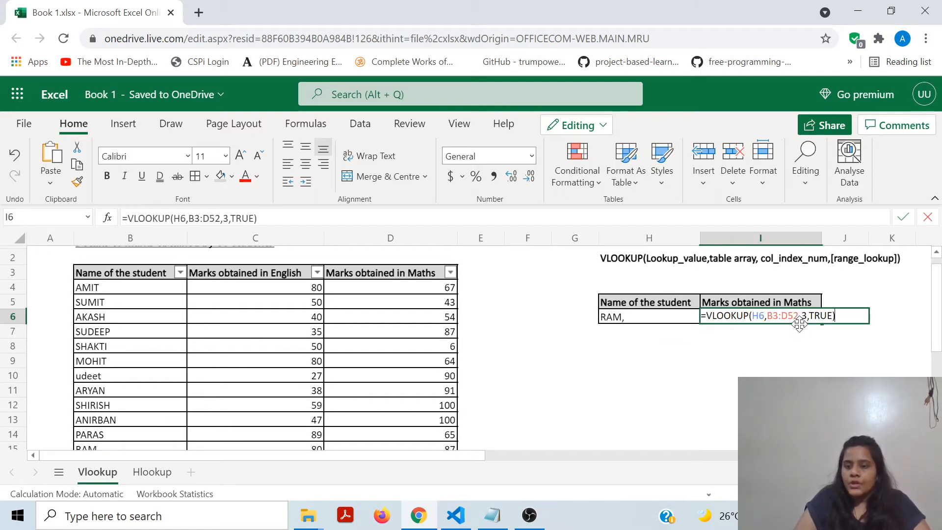
key(Return)
key(Up)
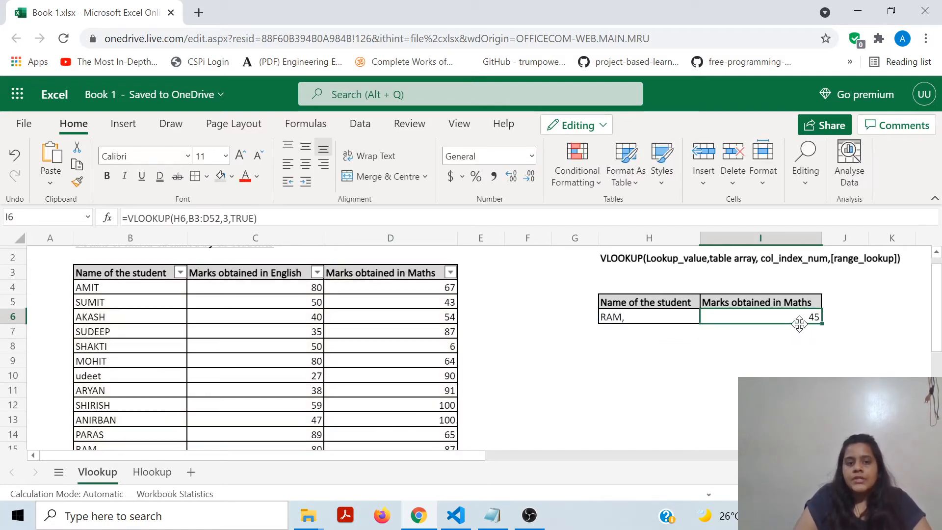
key(Left)
key(Right)
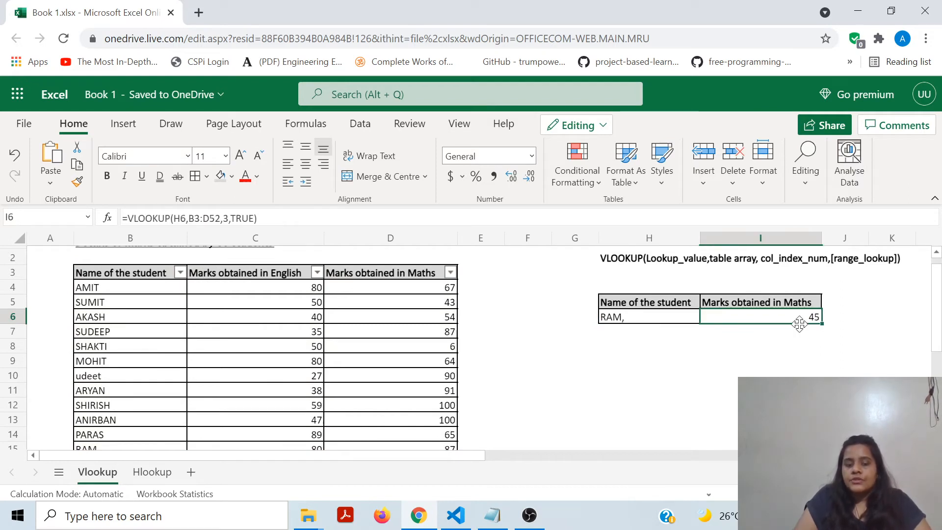
key(F2)
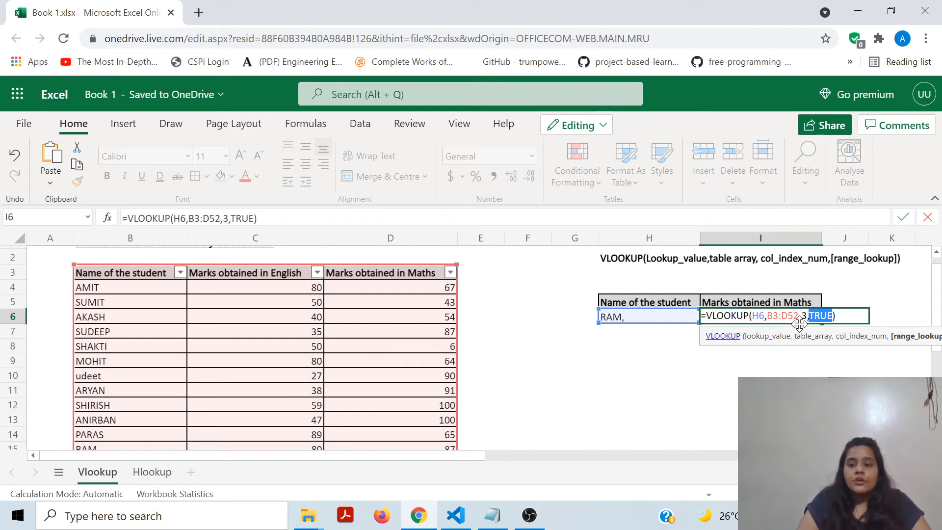
key(Escape)
Enter the row 10 student's name in capitals in lookup cell H6 and review the formula in I6 without changing it
key(Left)
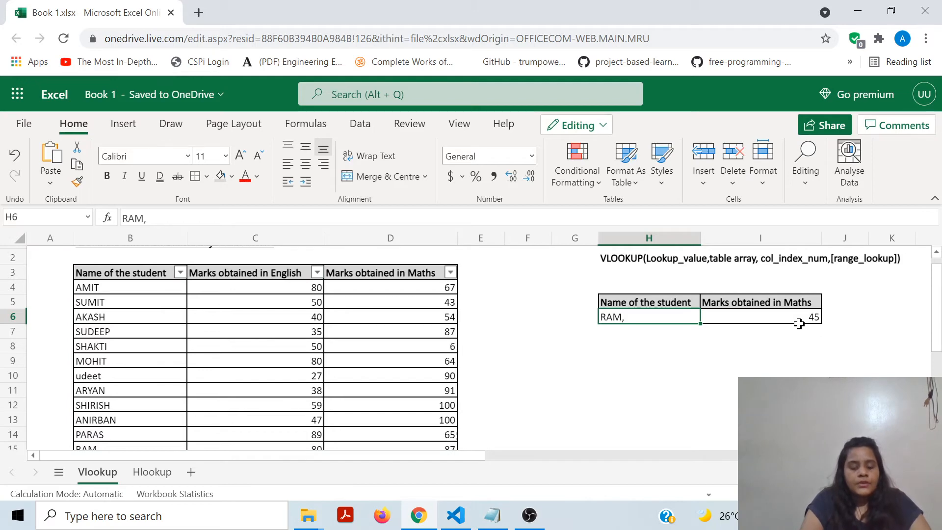
text(UDEET)
key(Return)
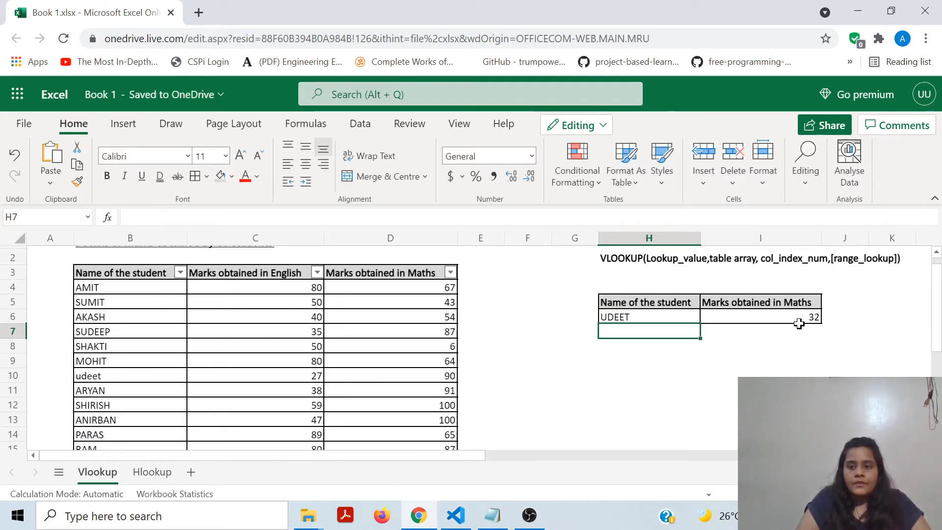
click(799, 323)
double_click(799, 323)
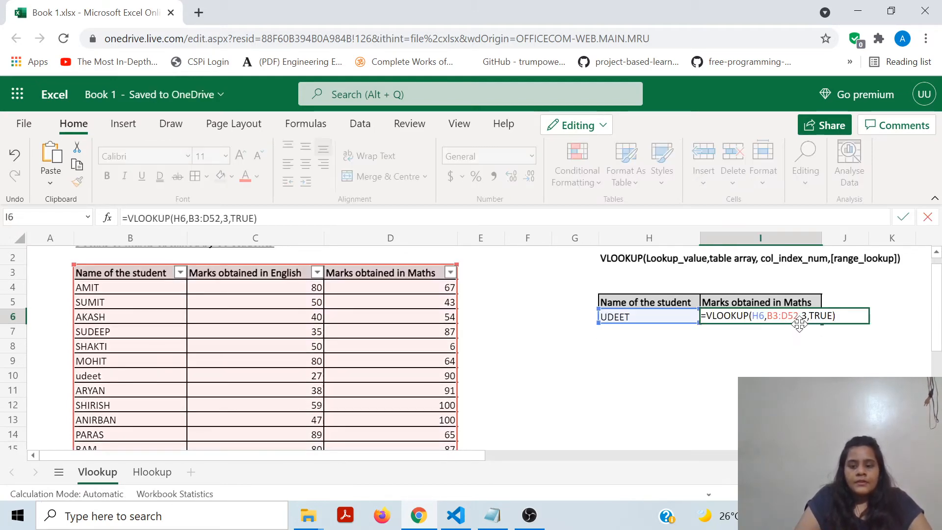
key(Return)
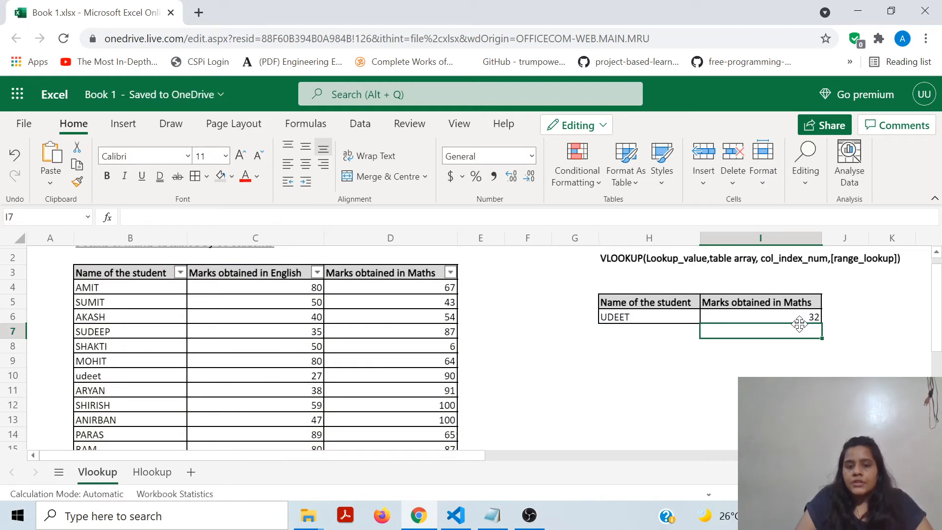
Select the looked-up student's row, B10:D10, in the marks table to compare the Maths marks with the lookup result
click(799, 321)
key(Left)
key(Left)
key(Left)
key(Left)
key(Left)
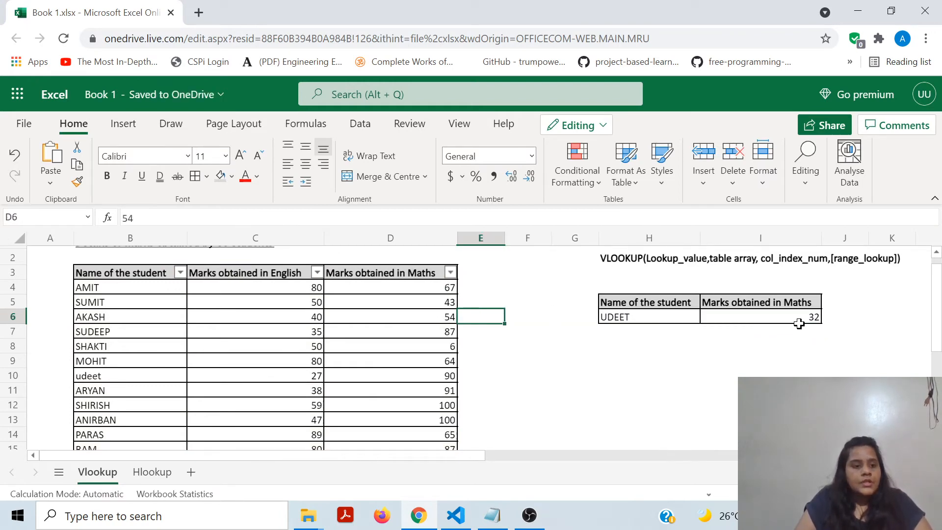
key(Down)
key(Down)
key(Down)
key(Down)
key(shift+Left)
key(shift+Left)
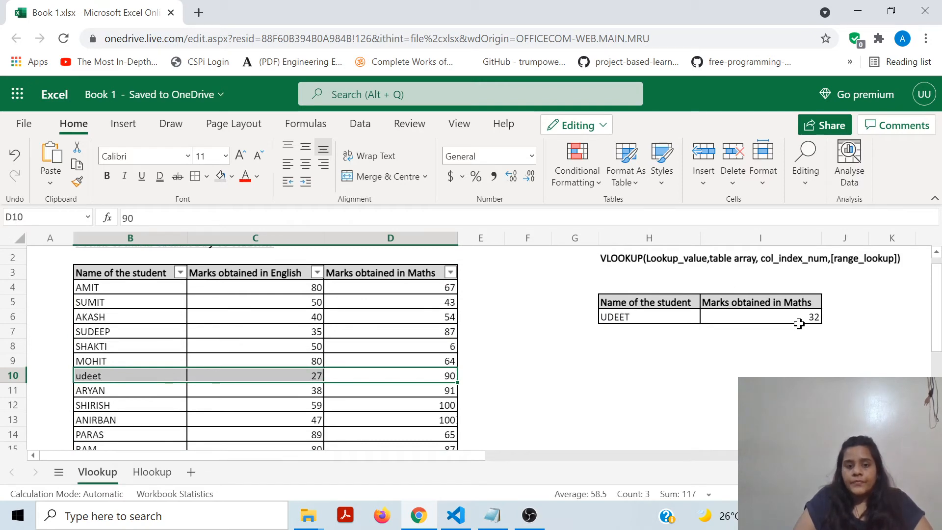
Review the VLOOKUP formula in I6, leave it without editing and return to the lookup name in H6
click(800, 324)
double_click(800, 324)
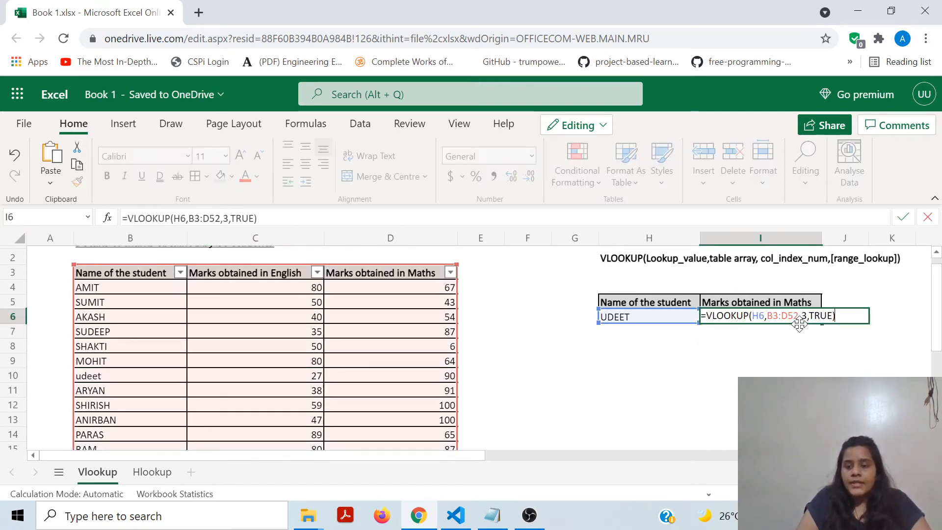
key(Escape)
key(Left)
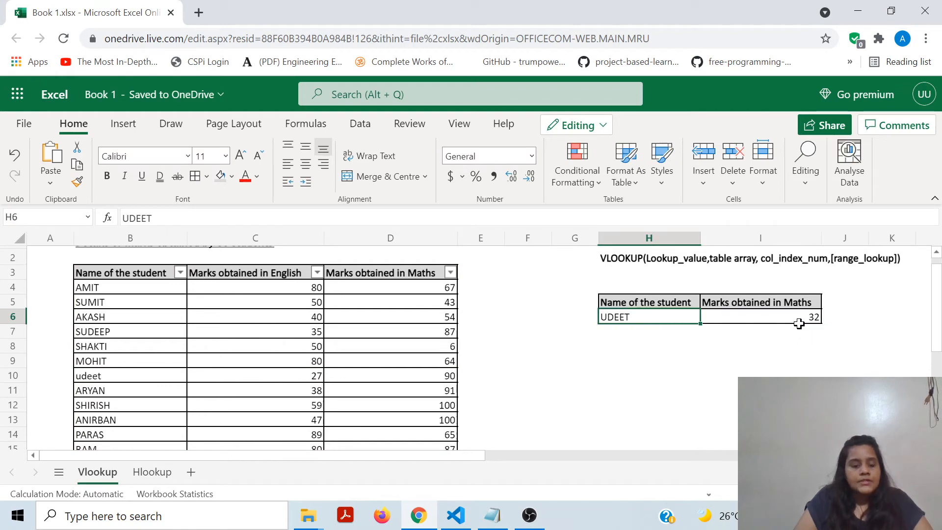
Filter the Marks obtained in Maths column to show only the value 32
key(ctrl+Left)
key(Up)
key(Up)
key(Up)
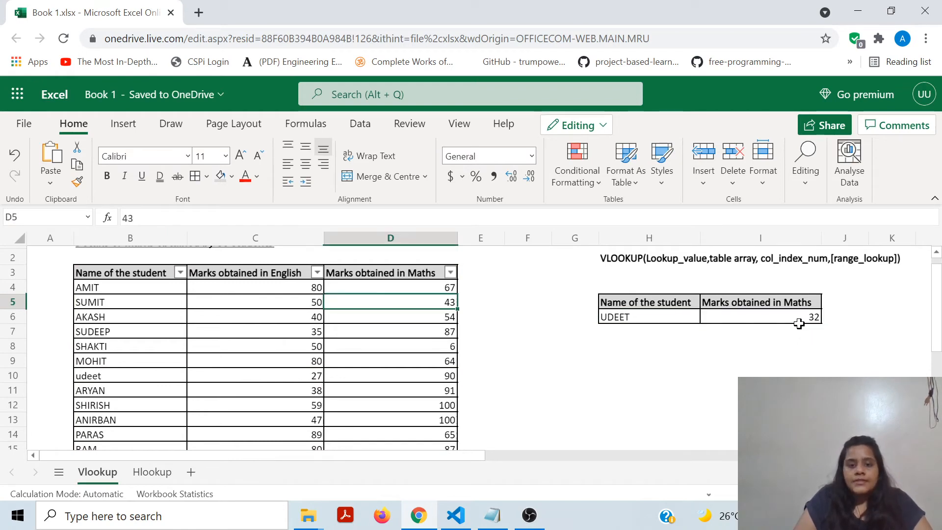
key(alt+Down)
key(Down)
key(Down)
key(Down)
key(Down)
key(Down)
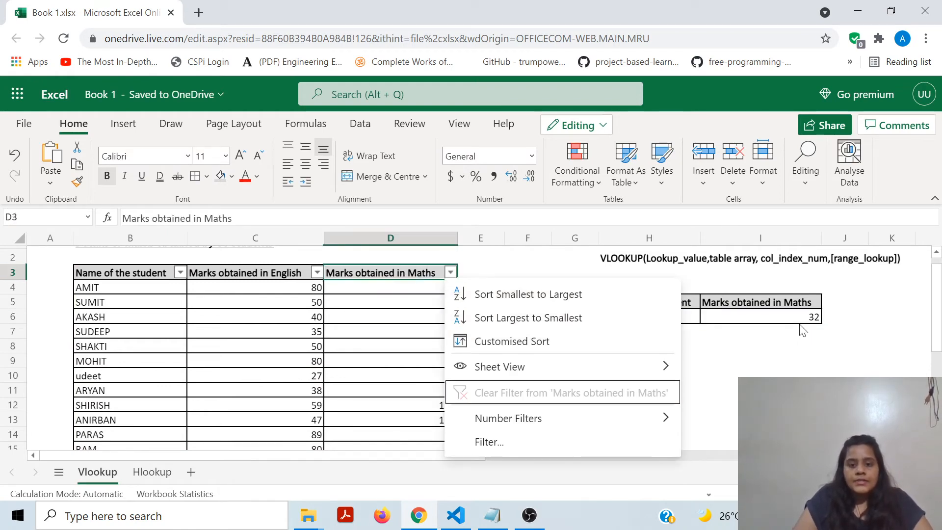
key(Return)
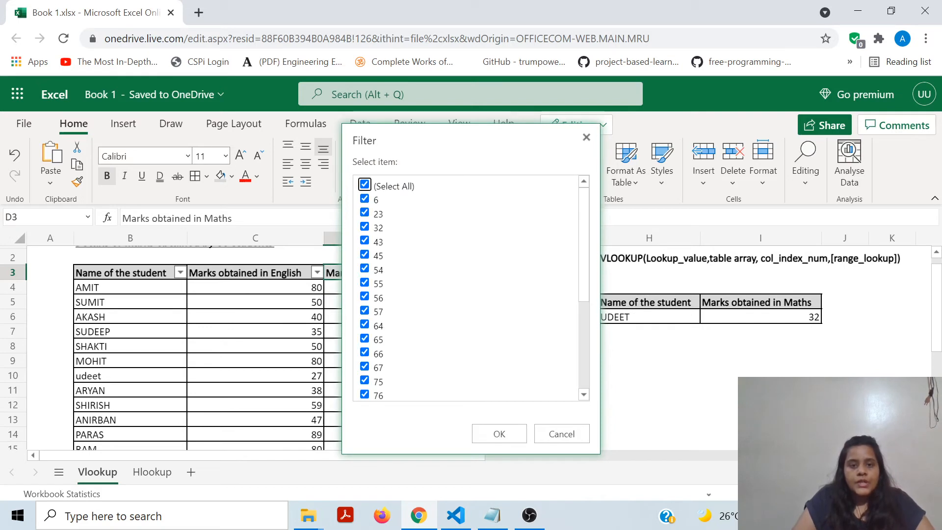
click(403, 186)
click(364, 227)
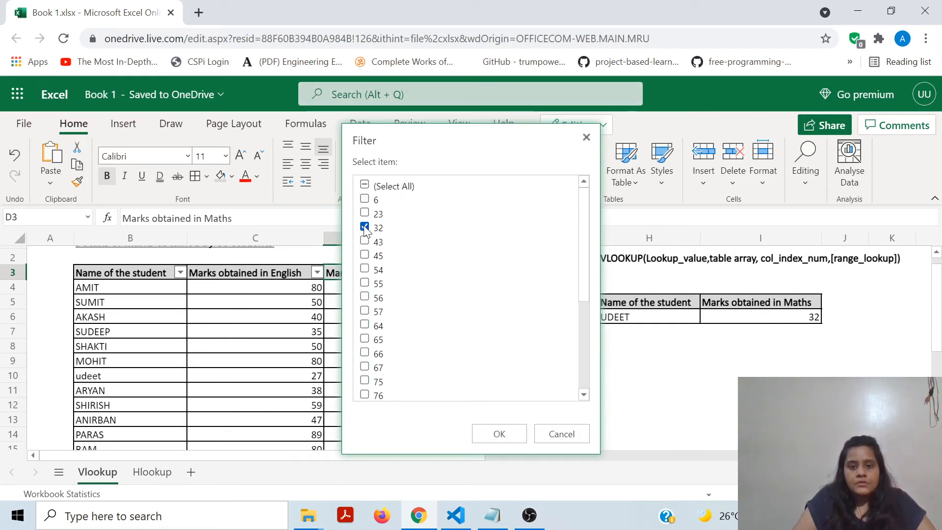
click(519, 434)
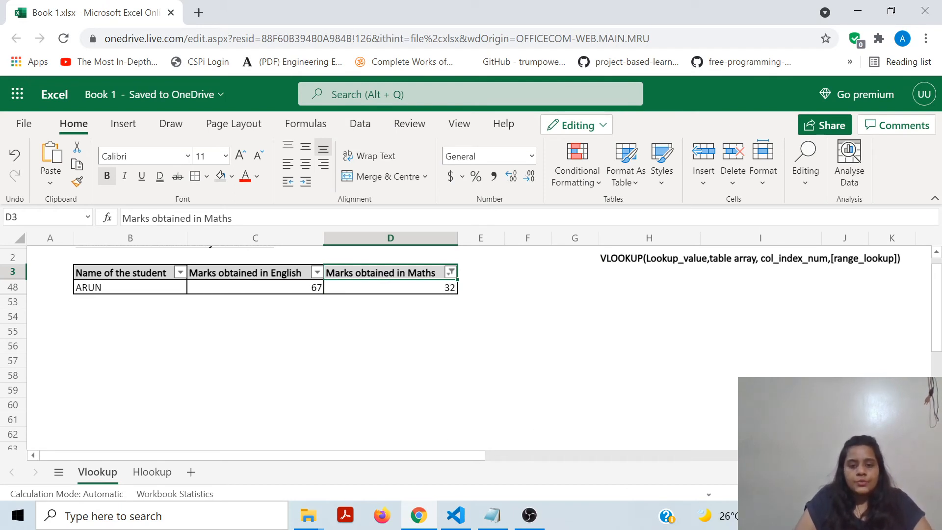
Reset the Marks obtained in Maths filter to all items so that every student row is displayed
text(C)
key(Escape)
key(alt+Down)
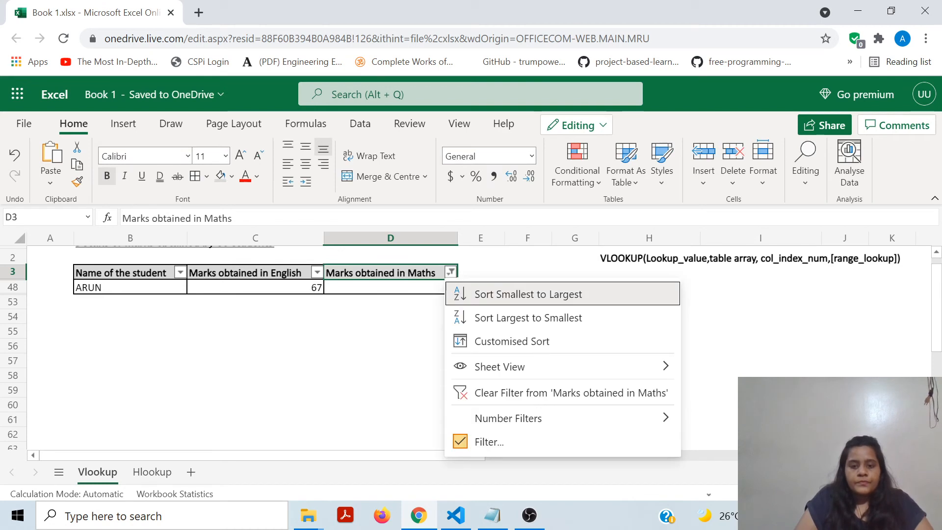
click(483, 436)
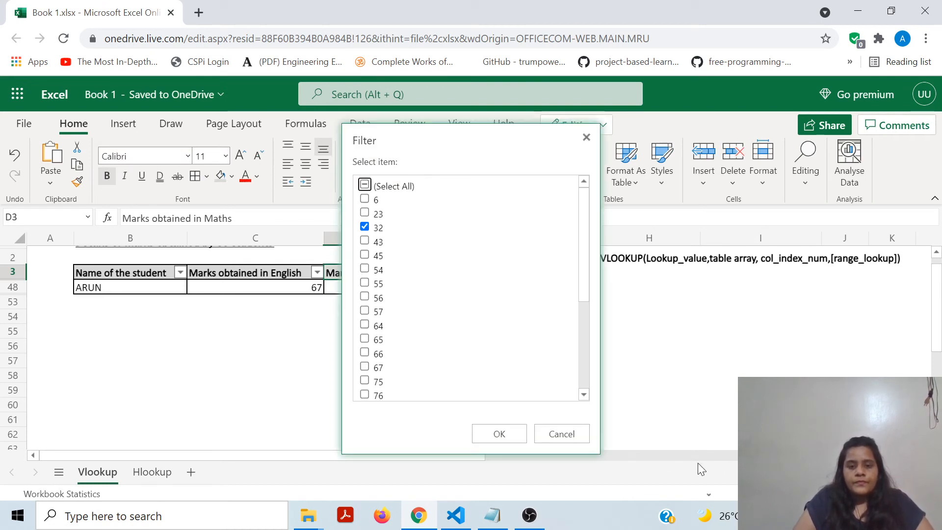
click(411, 185)
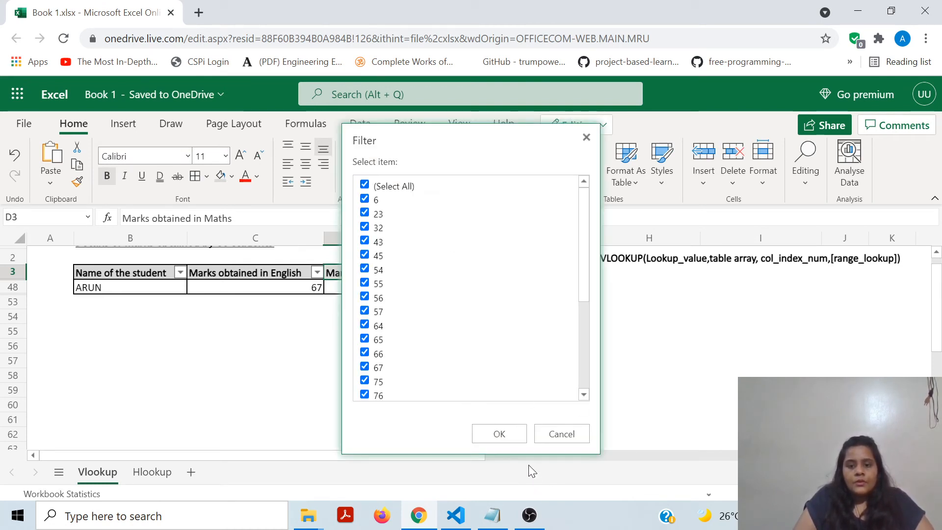
click(499, 434)
Set the range lookup argument of the VLOOKUP formula in I6 to FALSE
key(Down)
key(Down)
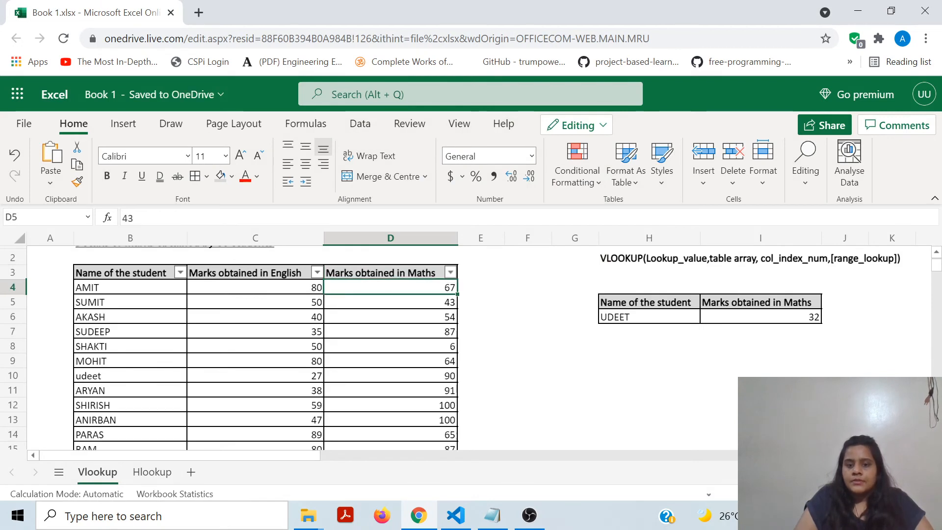
key(ctrl+Right)
key(Down)
key(Right)
key(F2)
key(Left)
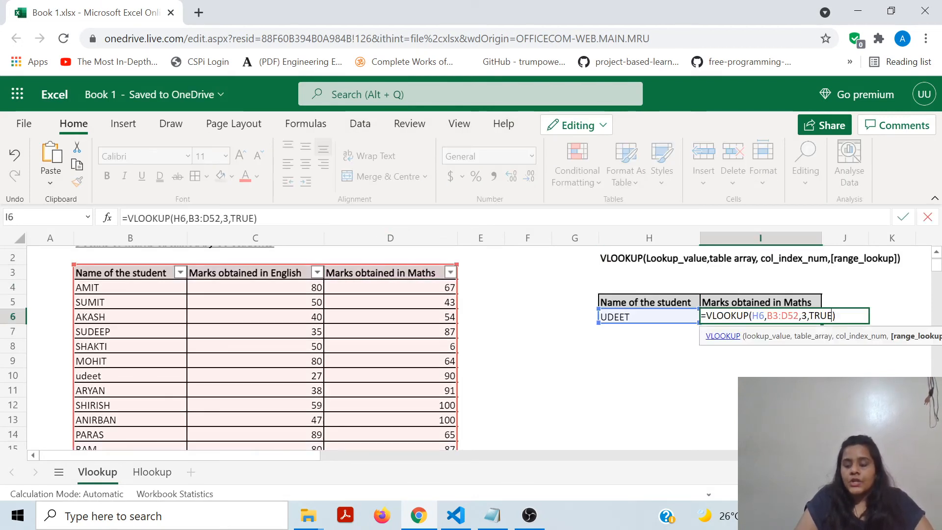
key(shift+Left)
key(shift+Left)
key(shift+Left)
text(FALSE)
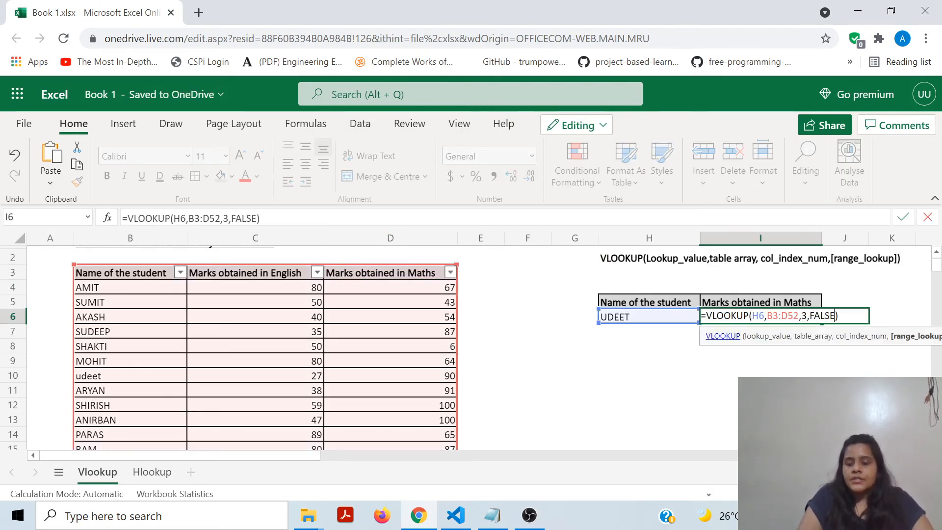
key(Return)
key(Up)
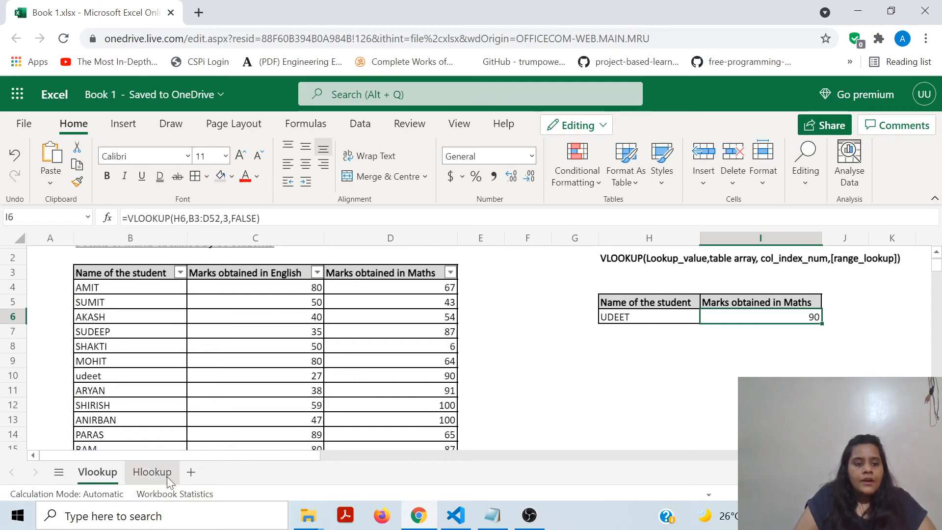
Switch to the Hlookup sheet, look over the horizontal marks table and select result cell C9
click(150, 466)
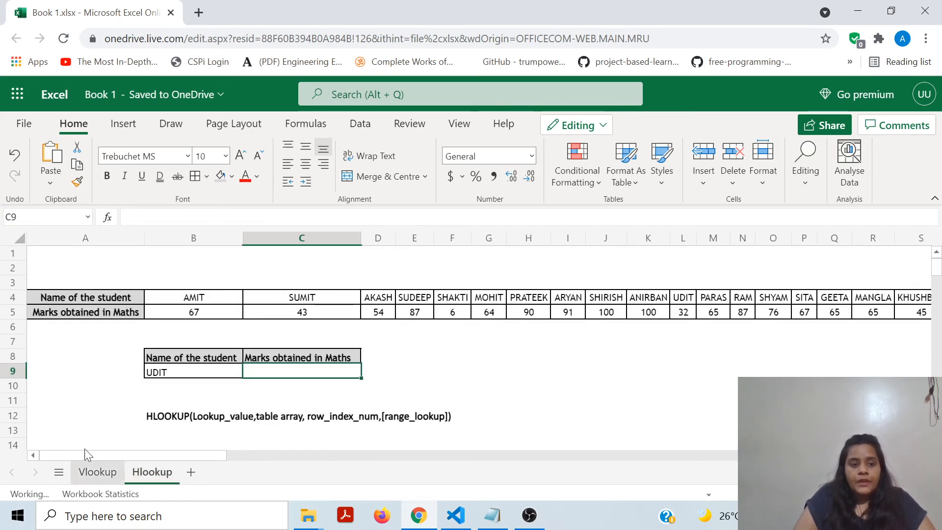
click(70, 312)
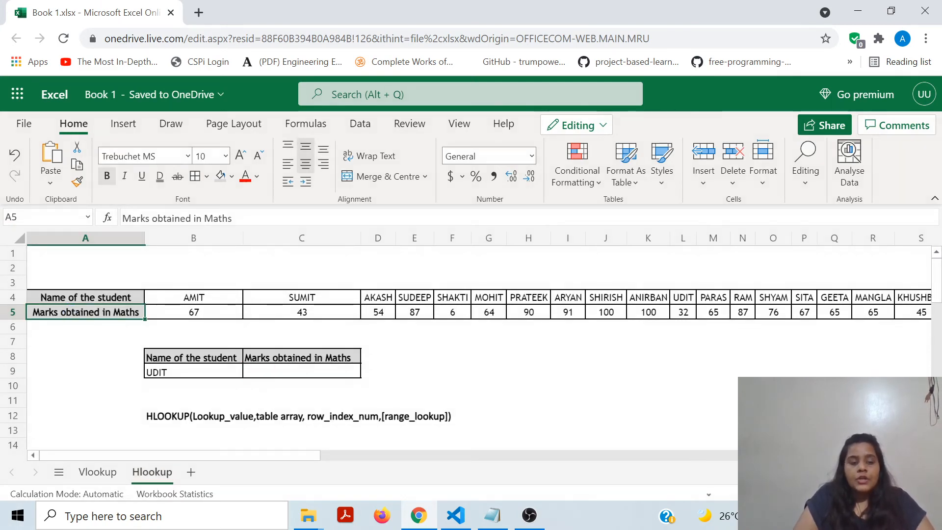
key(Up)
key(Down)
key(Right)
key(Down)
key(Down)
key(Down)
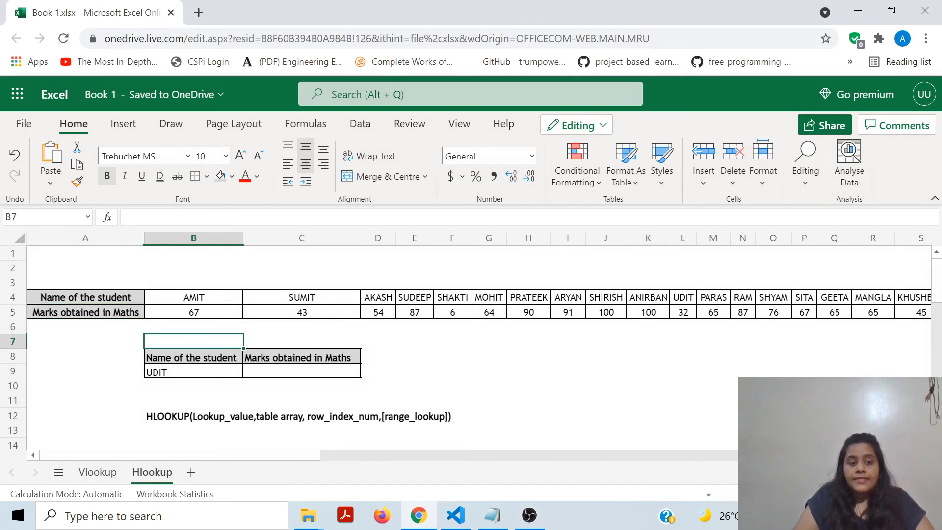
key(Right)
key(Down)
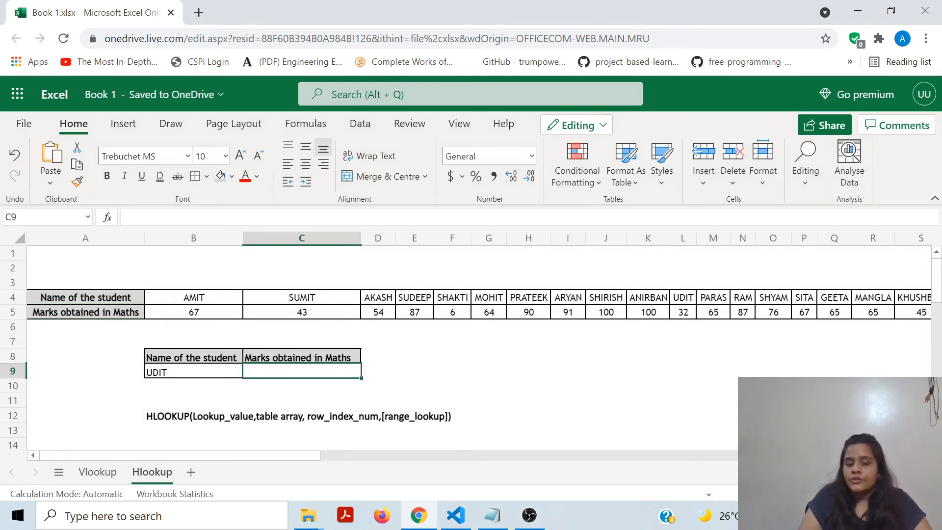
Start an HLOOKUP formula in C9 with the student name in B9 as the lookup value
text(=)
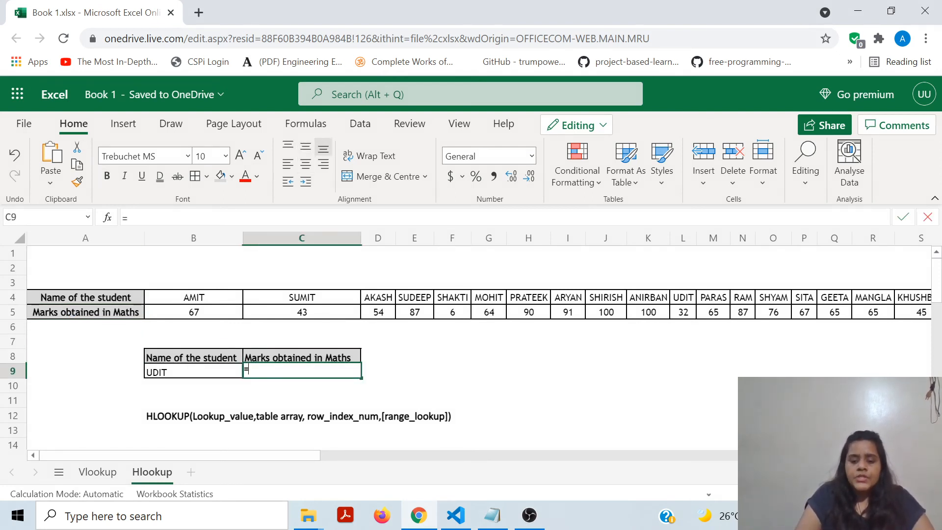
text(HLOOKUP)
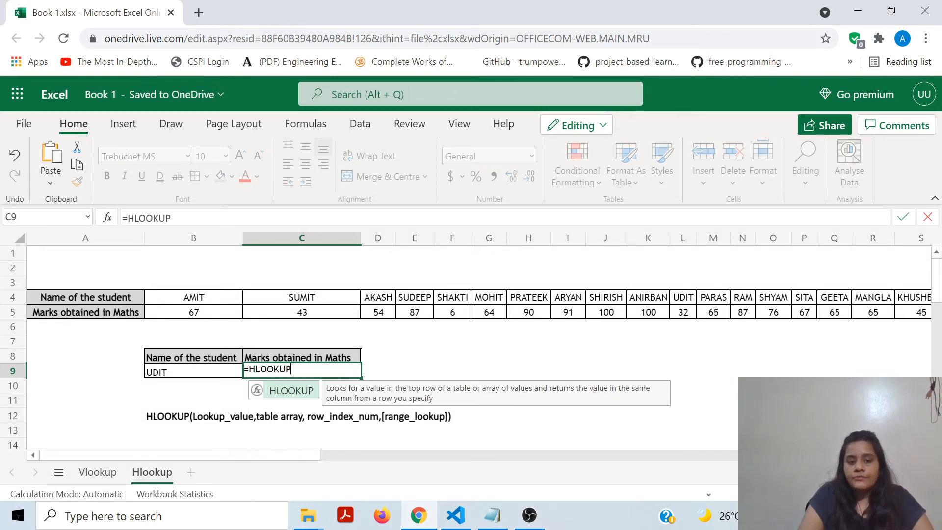
text(()
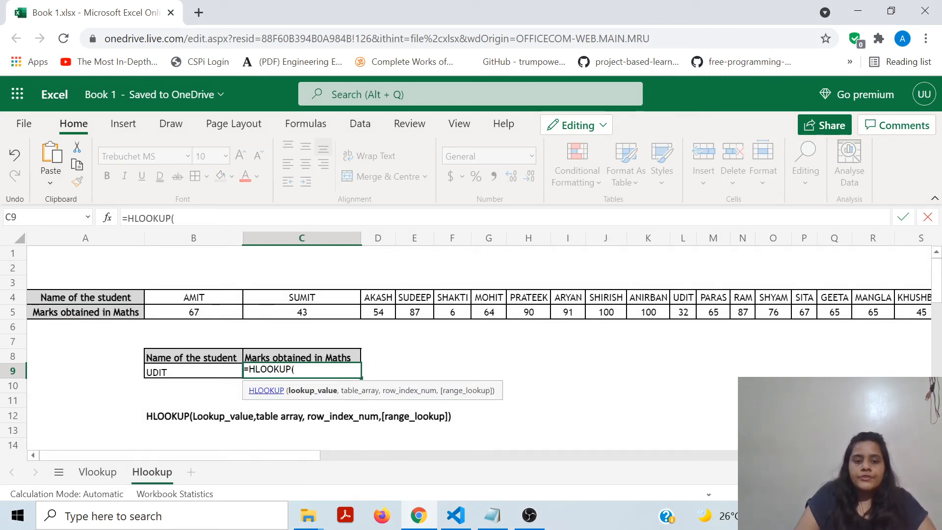
key(Up)
key(Left)
key(Down)
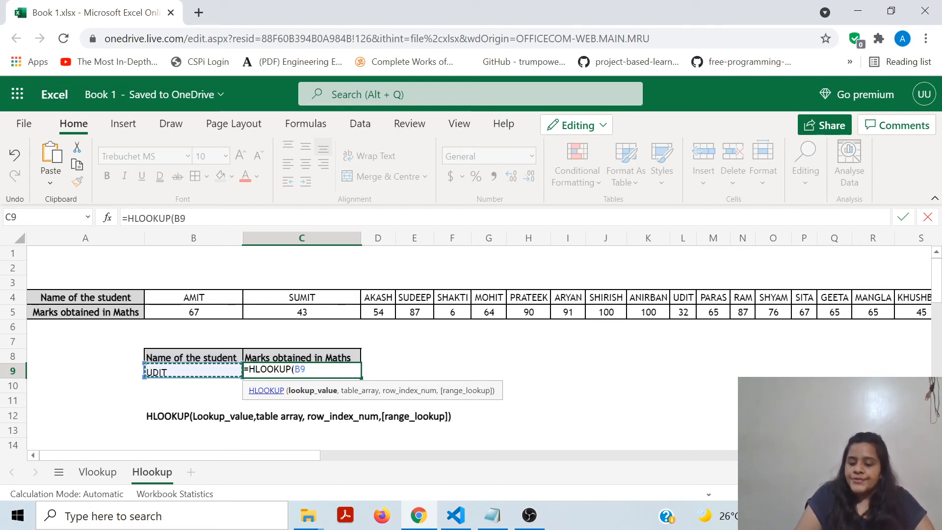
text(,)
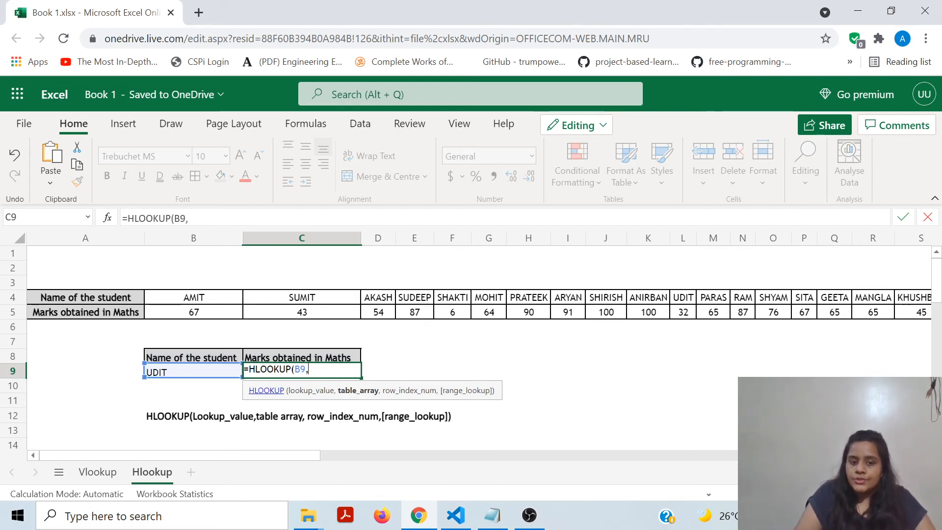
Supply the two-row marks table A4:AY5 as the table array of the HLOOKUP formula
key(ctrl+Up)
key(ctrl+Up)
key(ctrl+Left)
key(shift+Up)
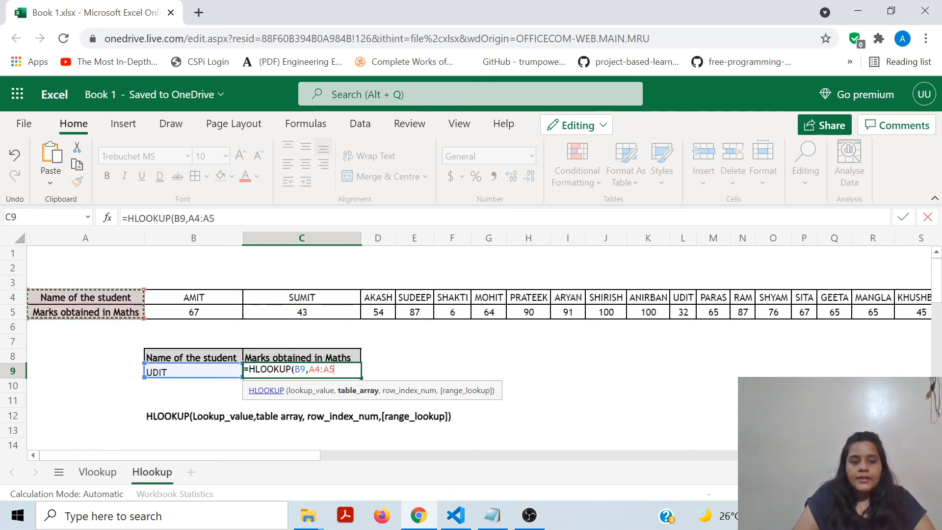
key(ctrl+shift+Right)
text(,)
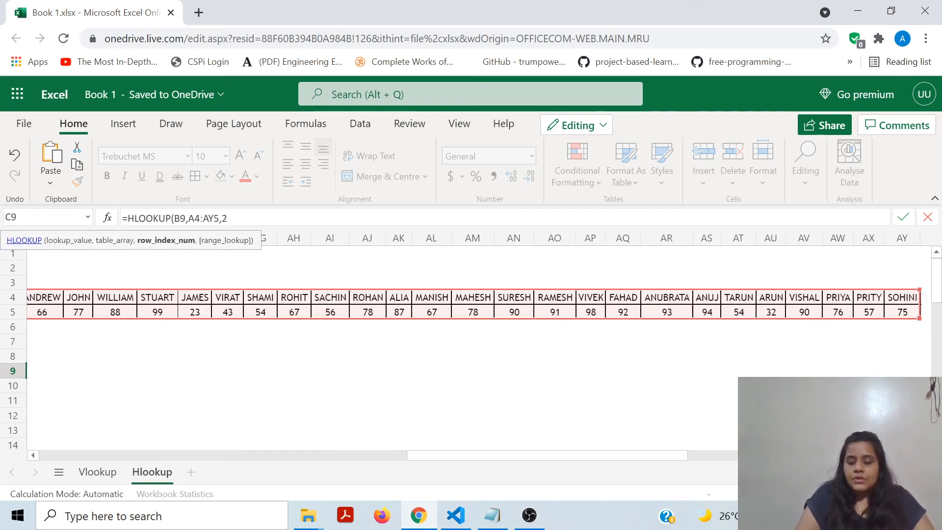
Complete the HLOOKUP formula in C9 with row index 2 and range lookup FALSE
text(2,)
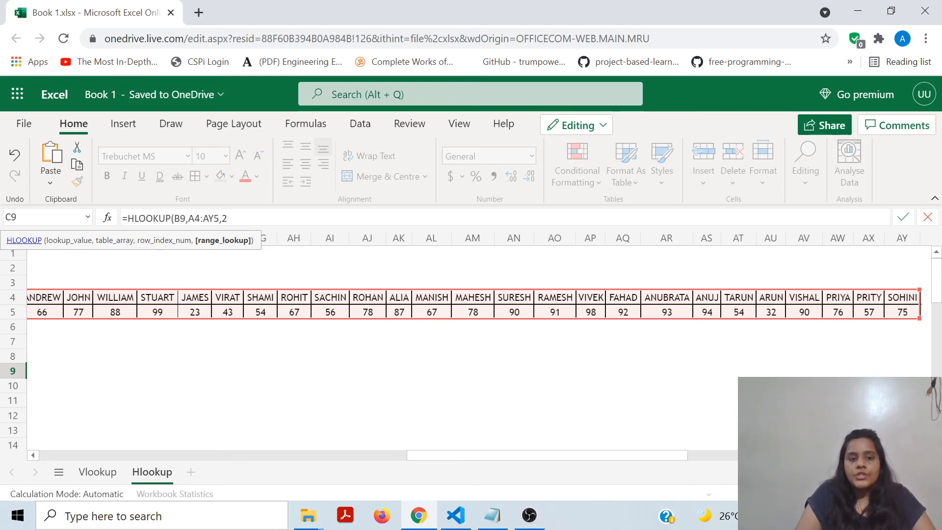
text(FAL)
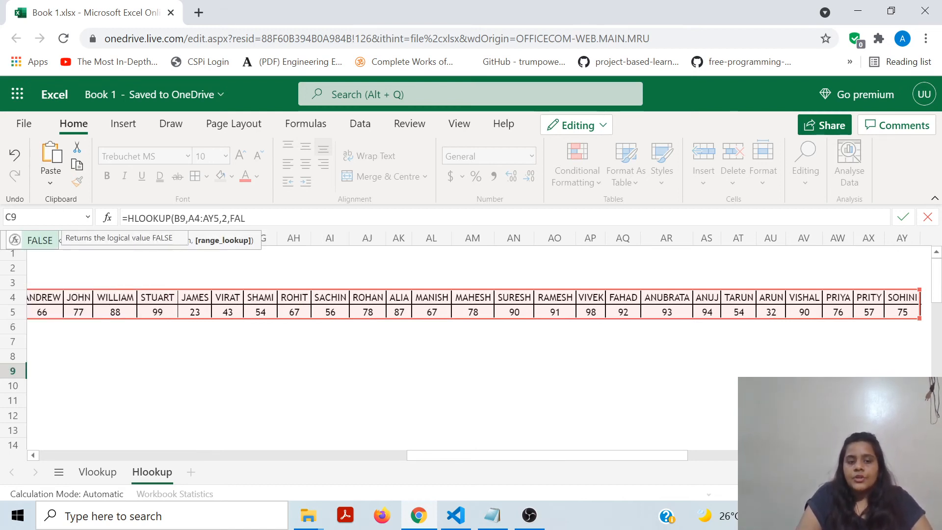
text(SE))
key(Return)
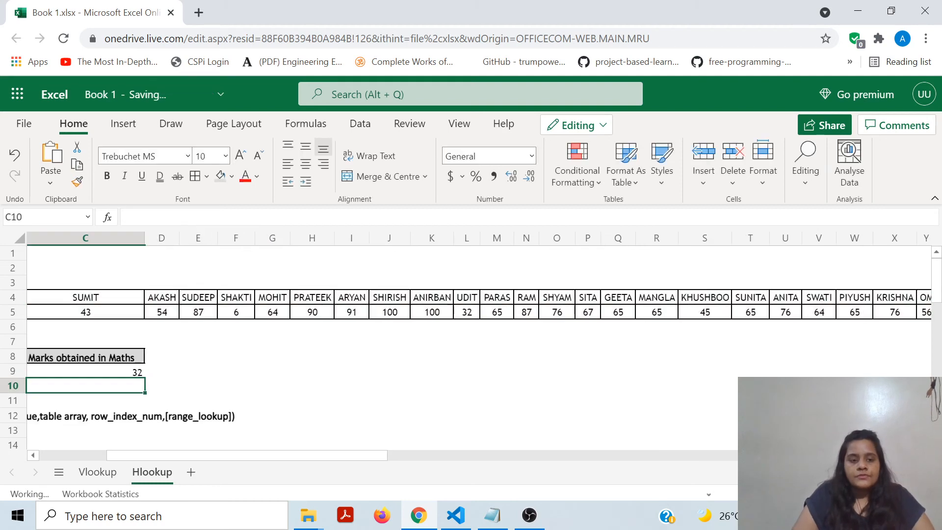
Select the looked-up student's entry, L4:L5, in the marks table to compare it with the HLOOKUP result
key(Up)
key(Left)
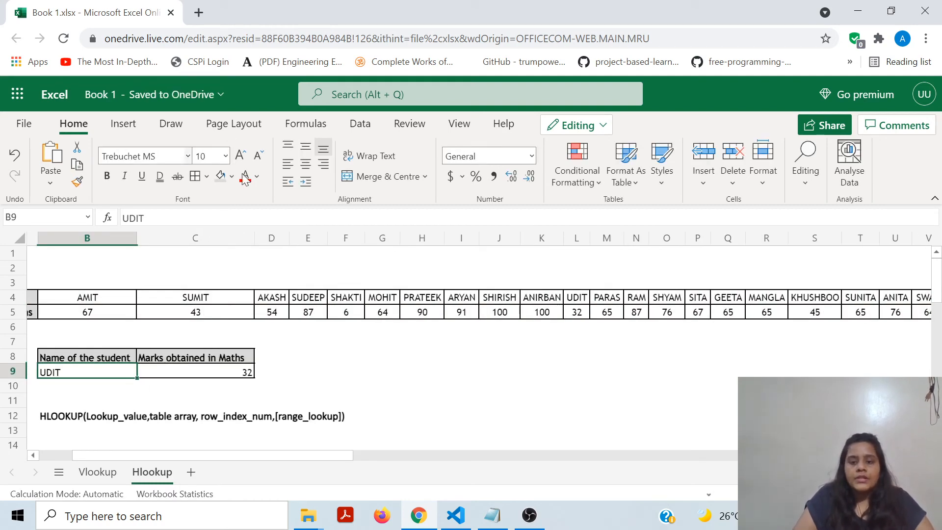
drag(575, 301, 577, 312)
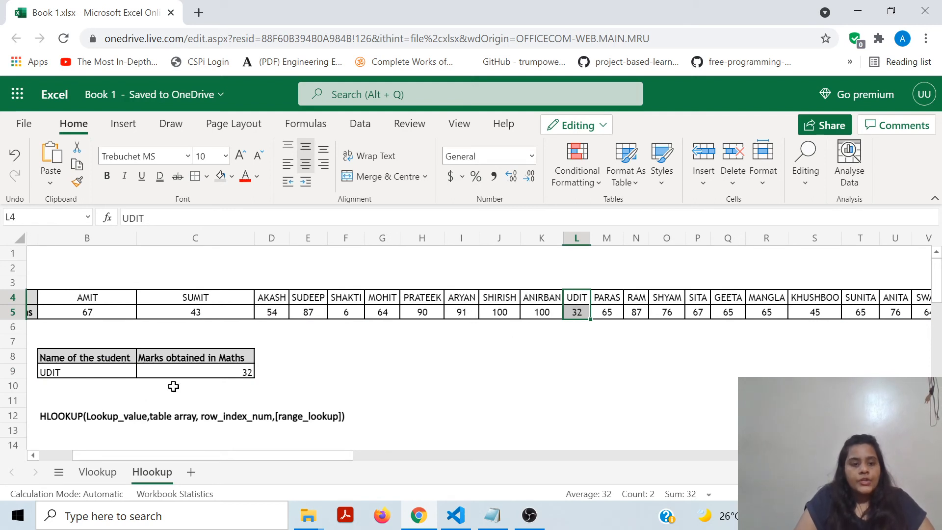
Reopen the HLOOKUP formula in C9 and replace its row index argument with the row 5 reference, 5:5
click(193, 372)
click(237, 380)
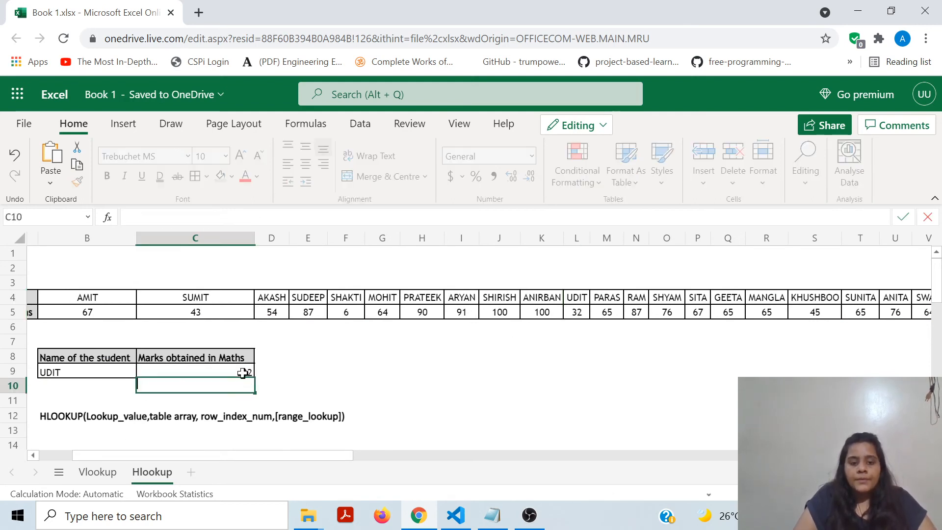
click(240, 372)
double_click(240, 370)
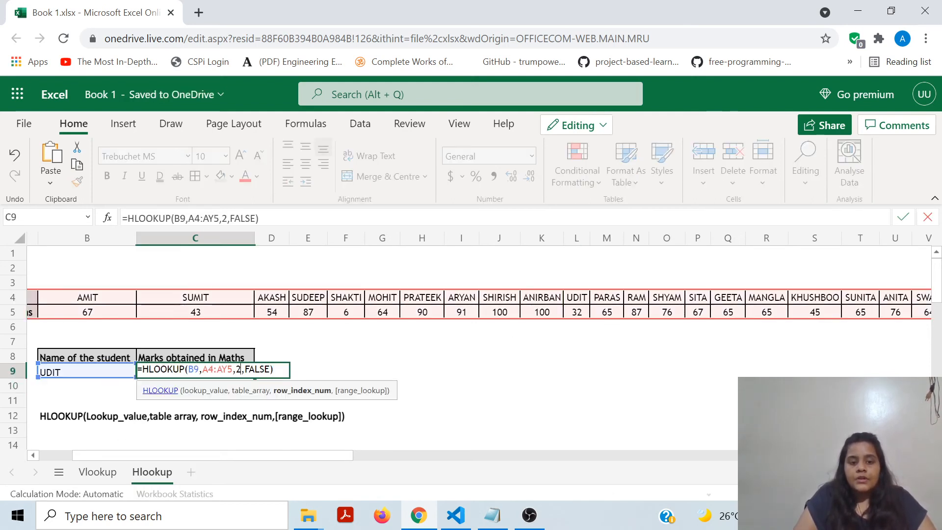
key(shift+Left)
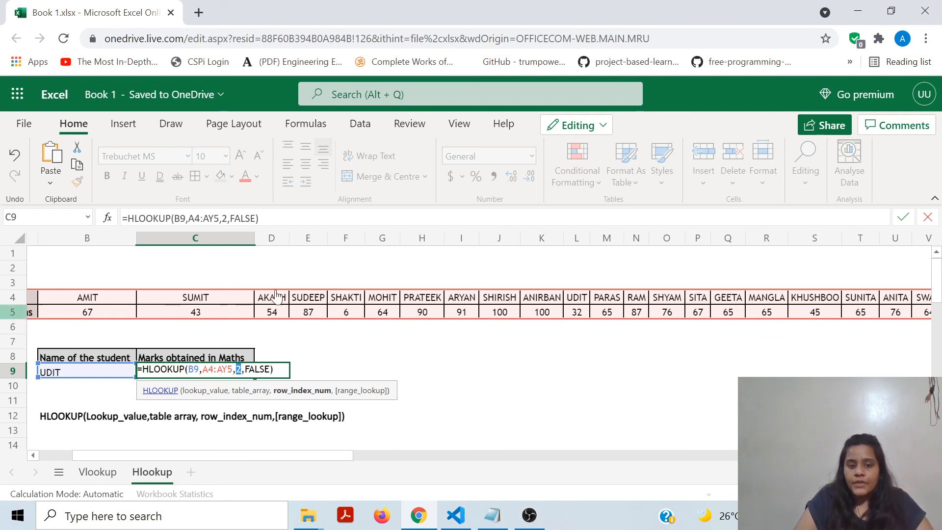
click(10, 316)
Highlight the range lookup argument FALSE in C9's HLOOKUP formula and discard the pending row index change
drag(279, 369, 258, 370)
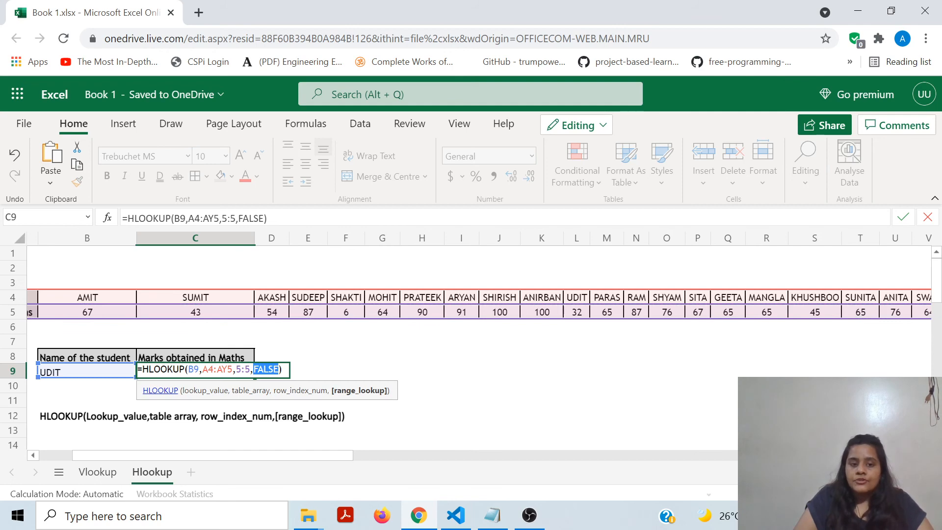
key(shift+Right)
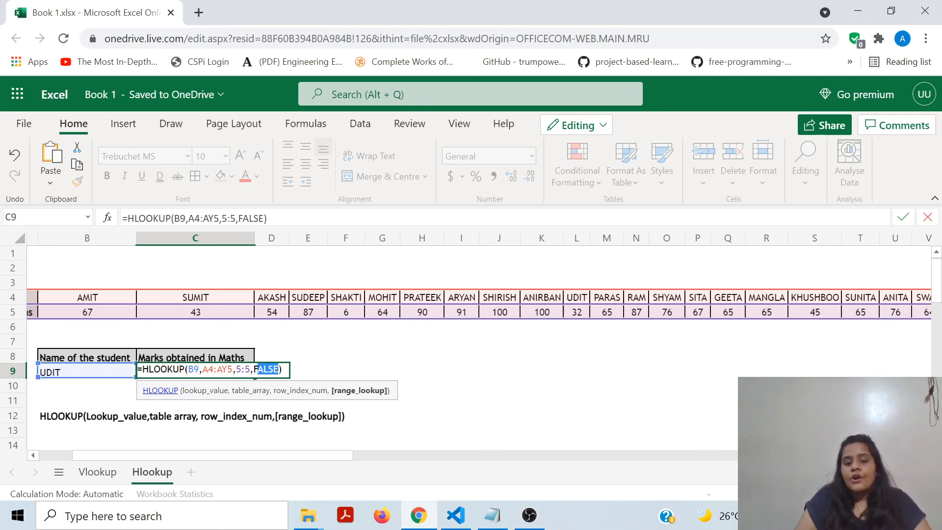
key(Escape)
key(Return)
key(Up)
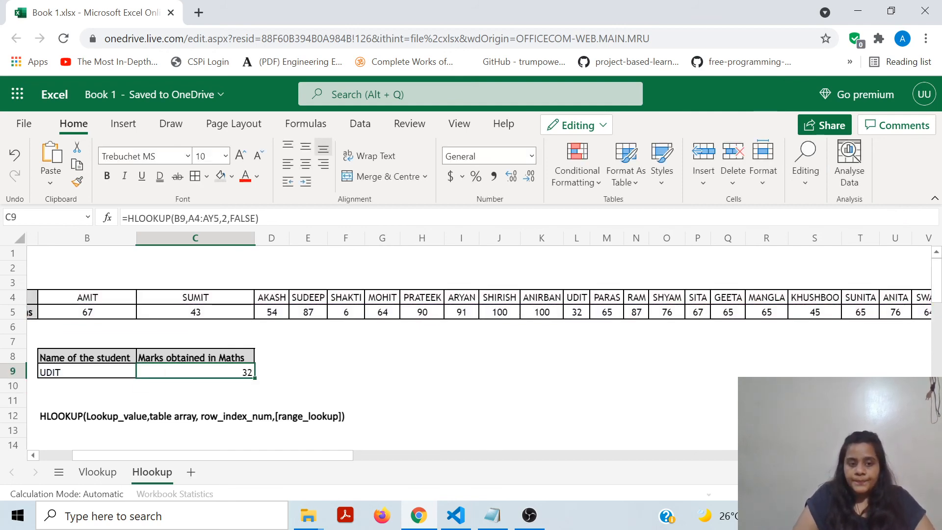
key(Left)
key(Left)
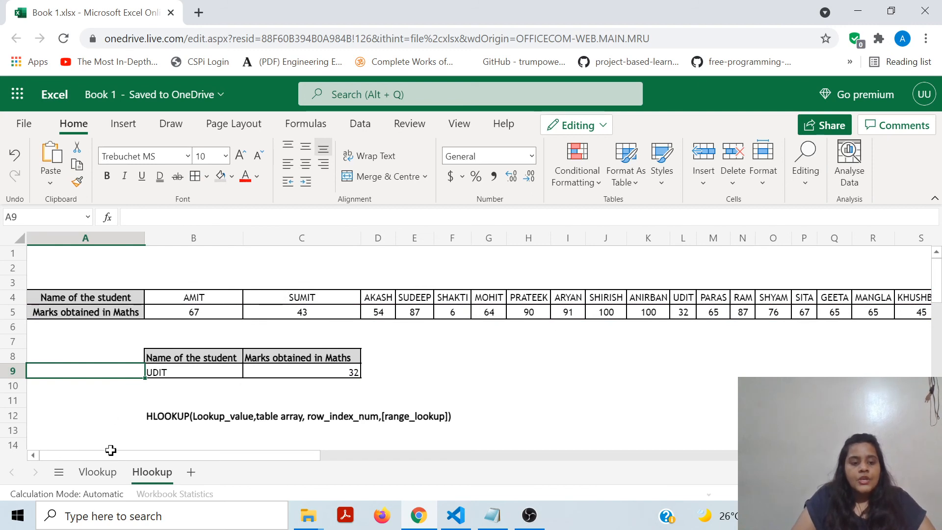
On the Vlookup sheet, review the column index and range lookup arguments of the formula in I6, leaving the formula as it is
click(97, 472)
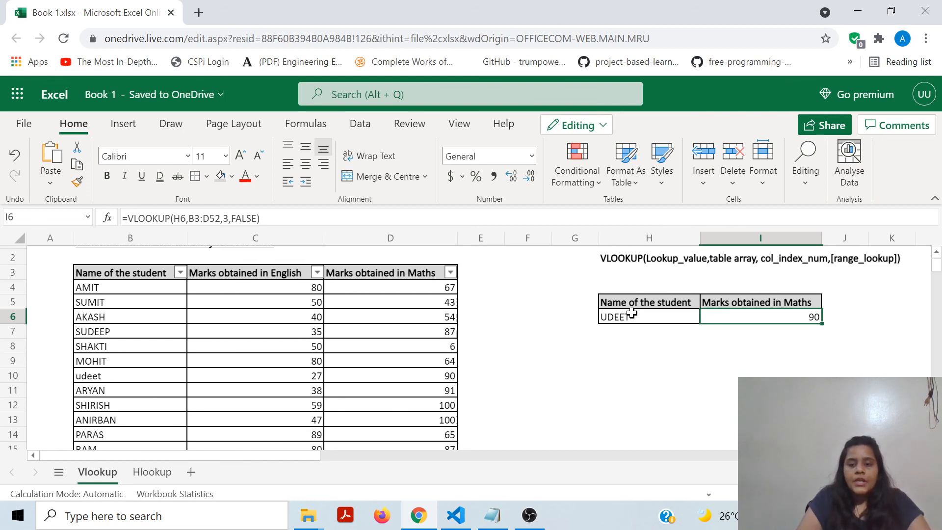
key(F2)
drag(779, 316, 808, 316)
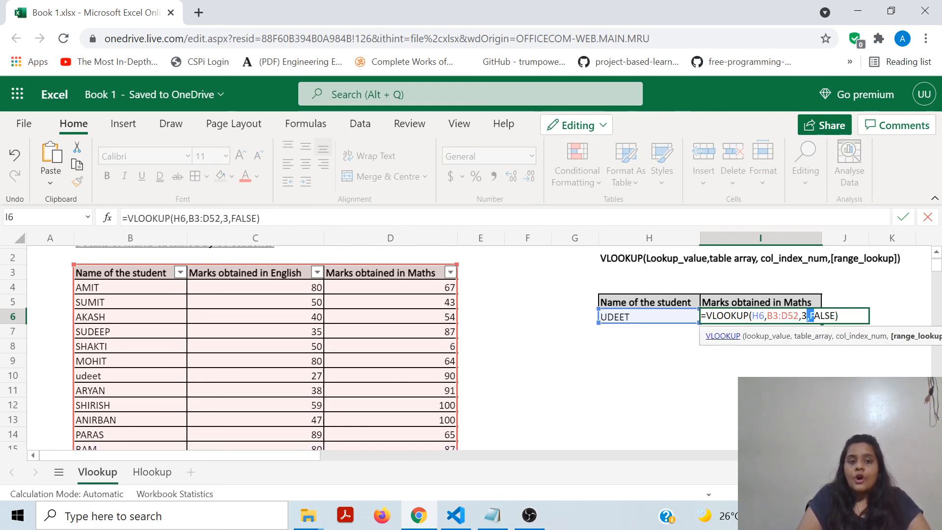
click(807, 316)
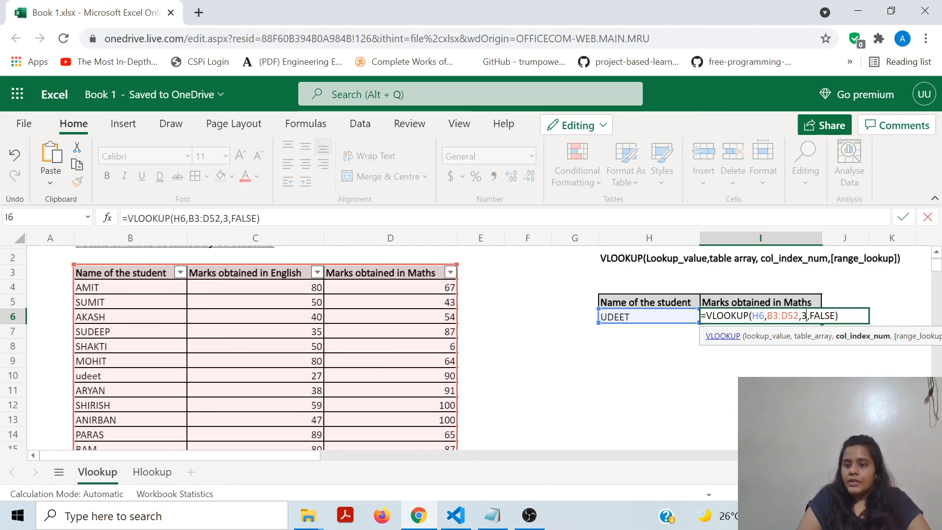
click(829, 316)
drag(830, 315, 841, 315)
click(839, 315)
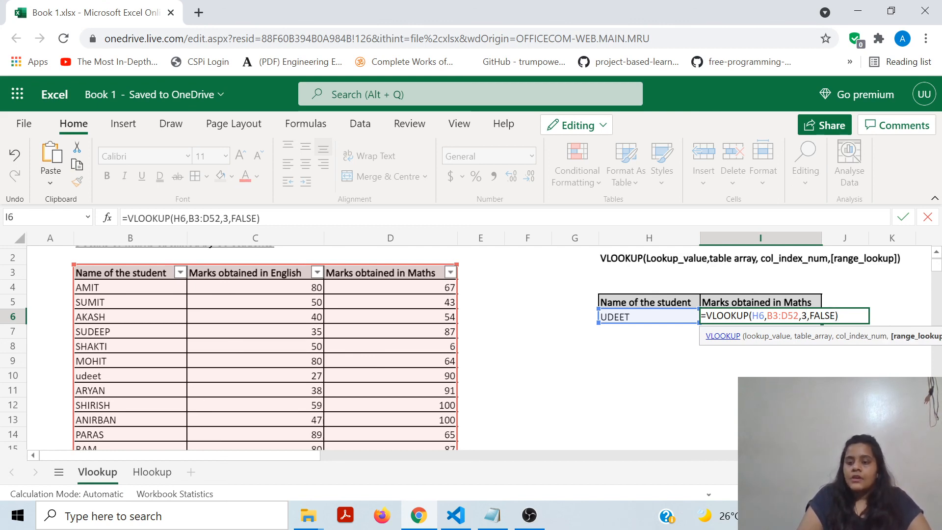
key(Return)
Return the selection from the lookup table to the title cell B1, at the start of the Vlookup sheet
click(649, 317)
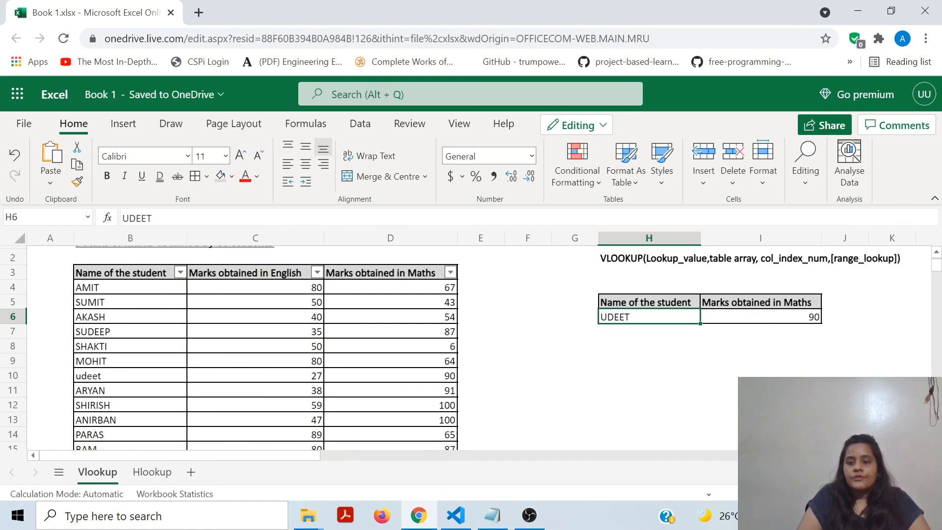
key(Up)
key(Up)
key(Up)
key(Up)
key(Up)
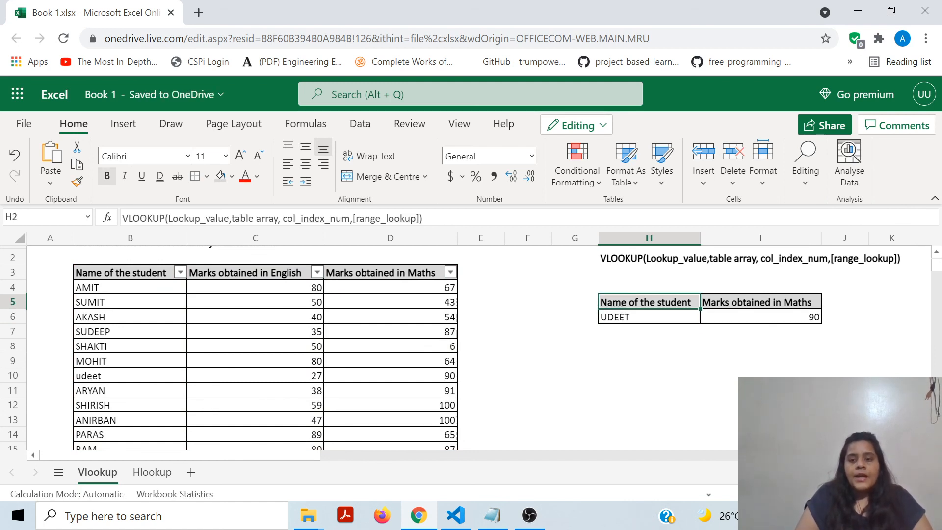
key(ctrl+Left)
key(ctrl+Left)
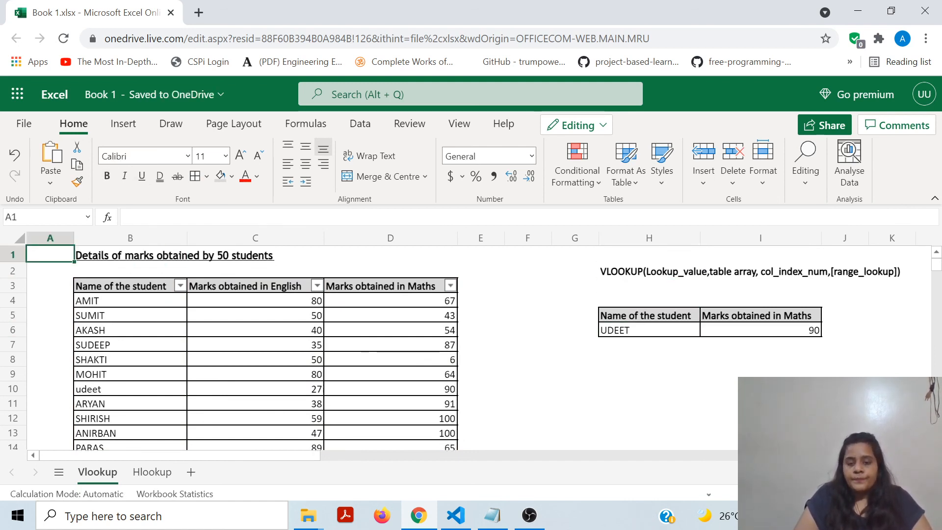
key(Right)
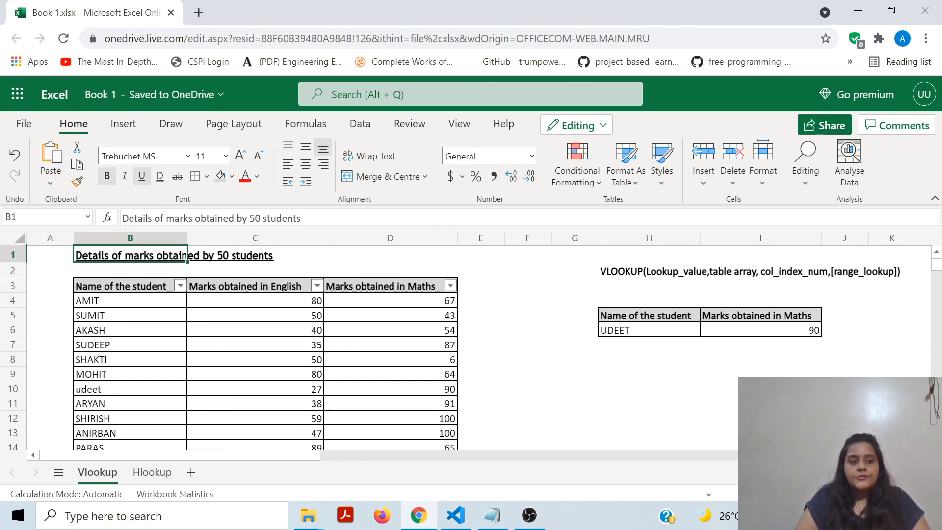
key(alt+Tab)
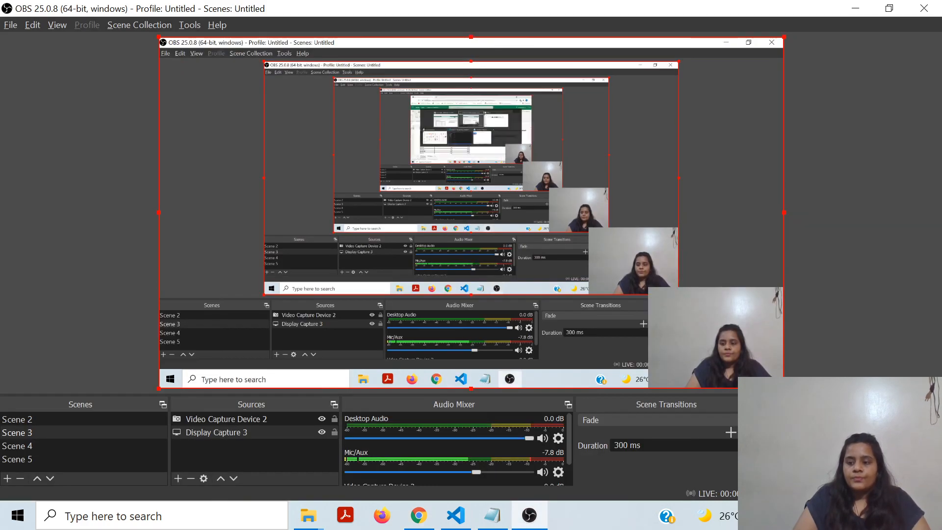